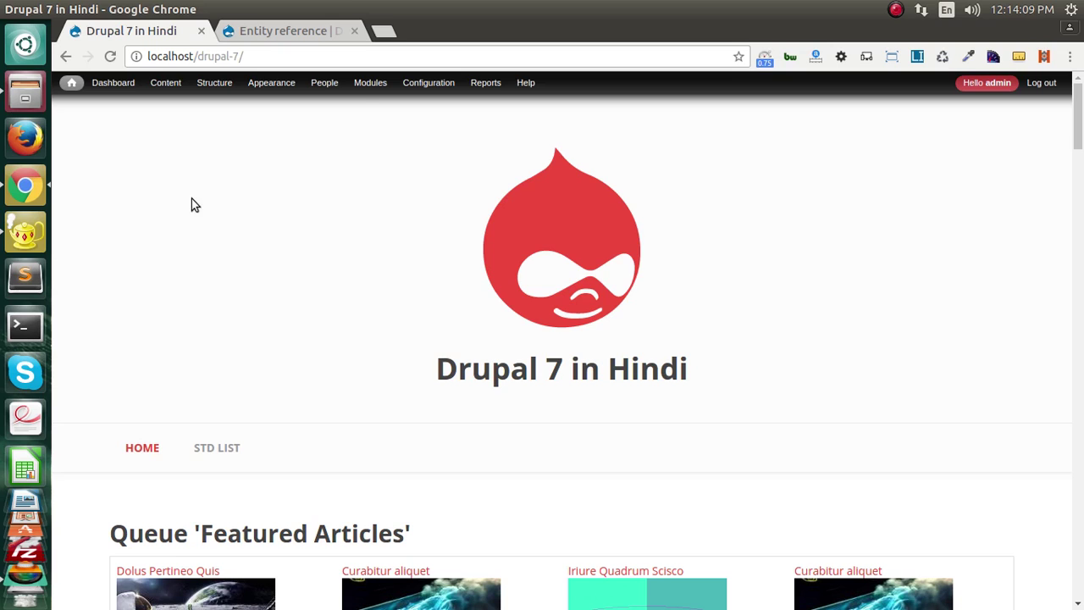
Step: Review the Entity reference project page on drupal.org, covering its features, dependencies, project information and download releases
{"action": "left_click", "coordinate": [295, 31]}
{"action": "scroll", "coordinate": [257, 343], "scroll_direction": "down", "scroll_amount": 3}
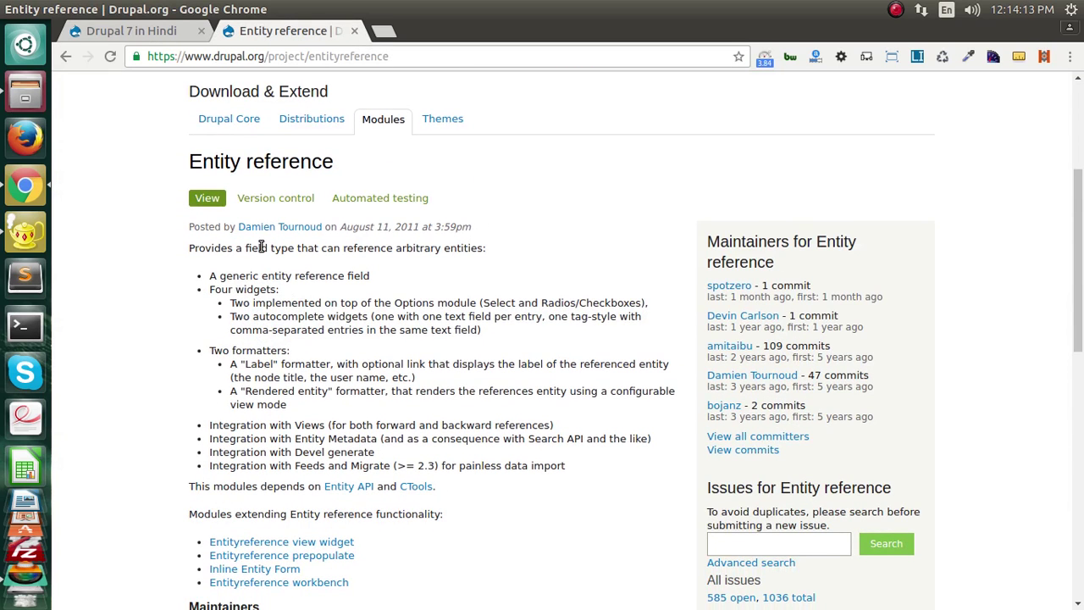
{"action": "scroll", "coordinate": [284, 282], "scroll_direction": "down", "scroll_amount": 2}
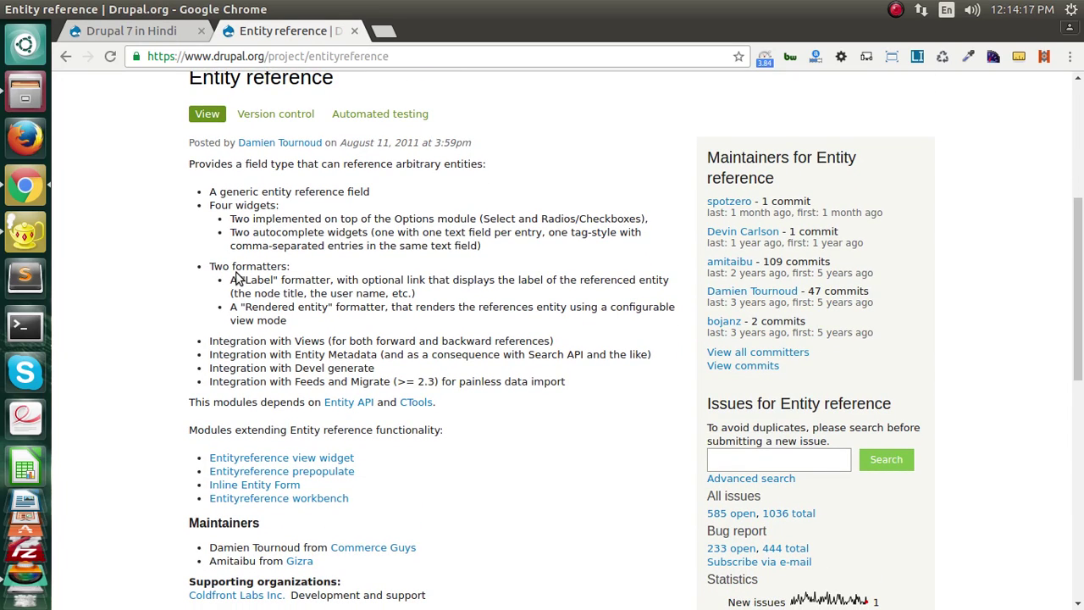
{"action": "scroll", "coordinate": [278, 354], "scroll_direction": "down", "scroll_amount": 7}
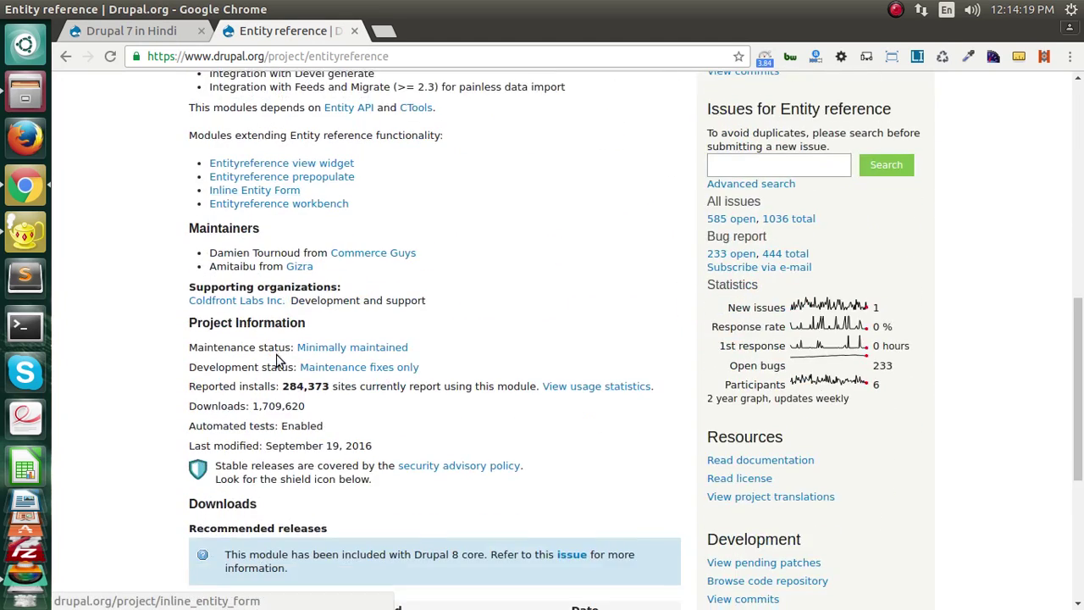
{"action": "scroll", "coordinate": [280, 360], "scroll_direction": "up", "scroll_amount": 6}
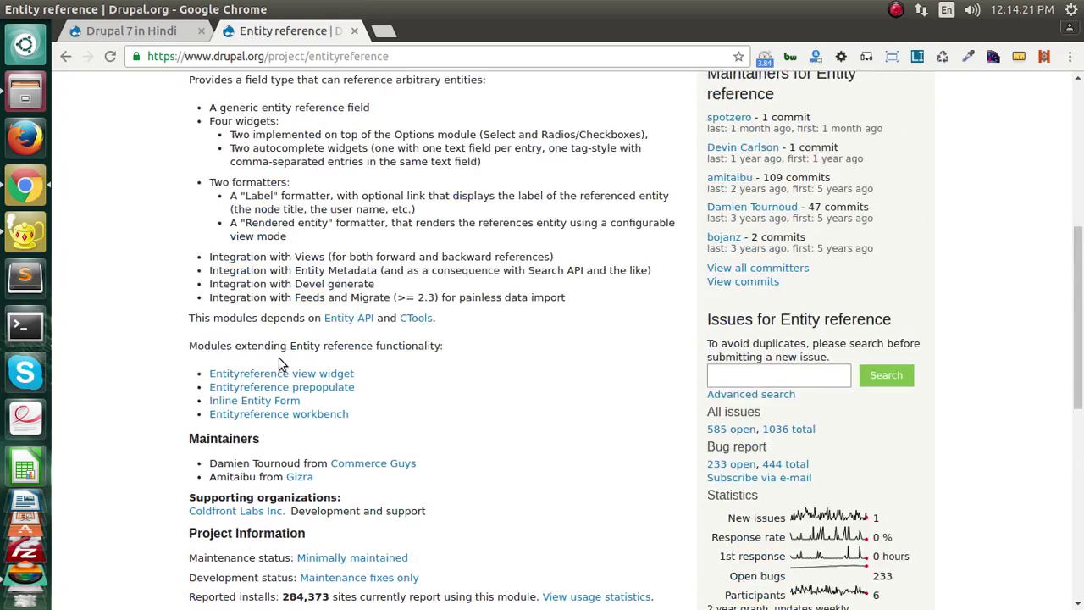
{"action": "scroll", "coordinate": [346, 394], "scroll_direction": "down", "scroll_amount": 11}
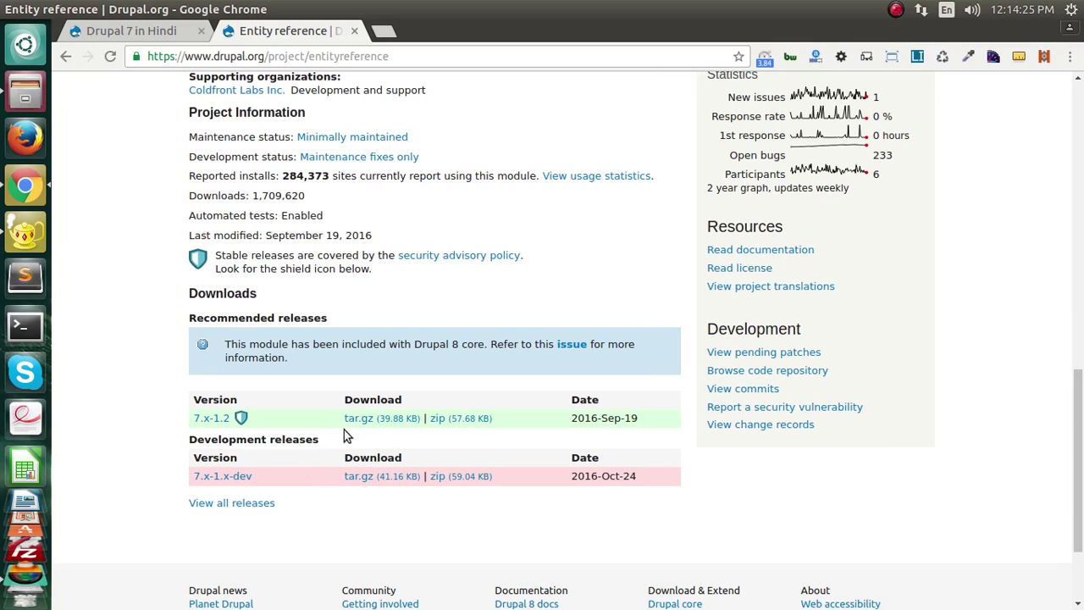
{"action": "scroll", "coordinate": [323, 266], "scroll_direction": "up", "scroll_amount": 1}
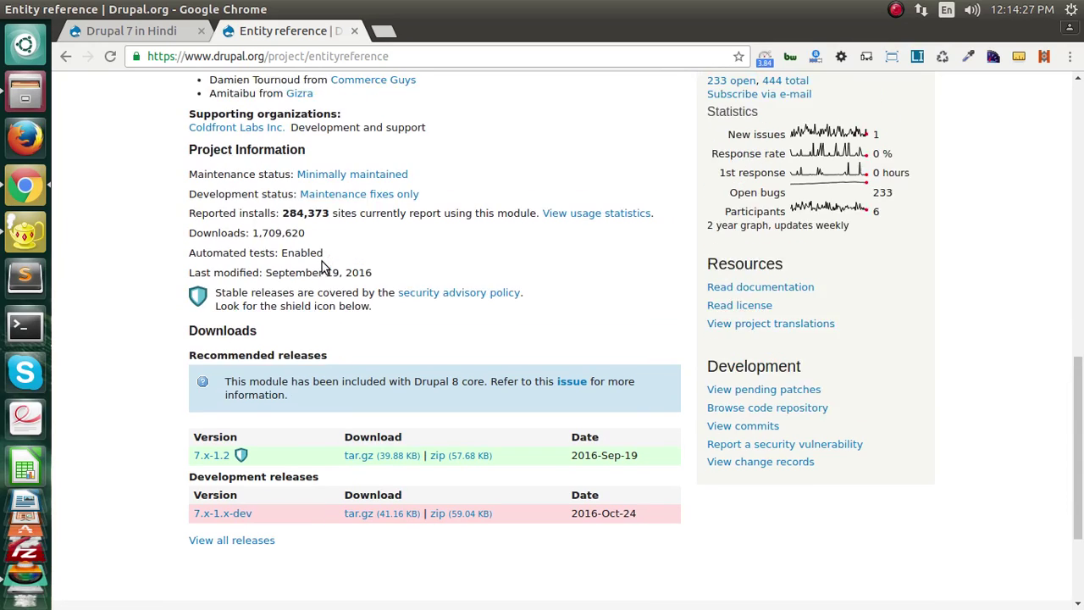
{"action": "scroll", "coordinate": [323, 266], "scroll_direction": "up", "scroll_amount": 19}
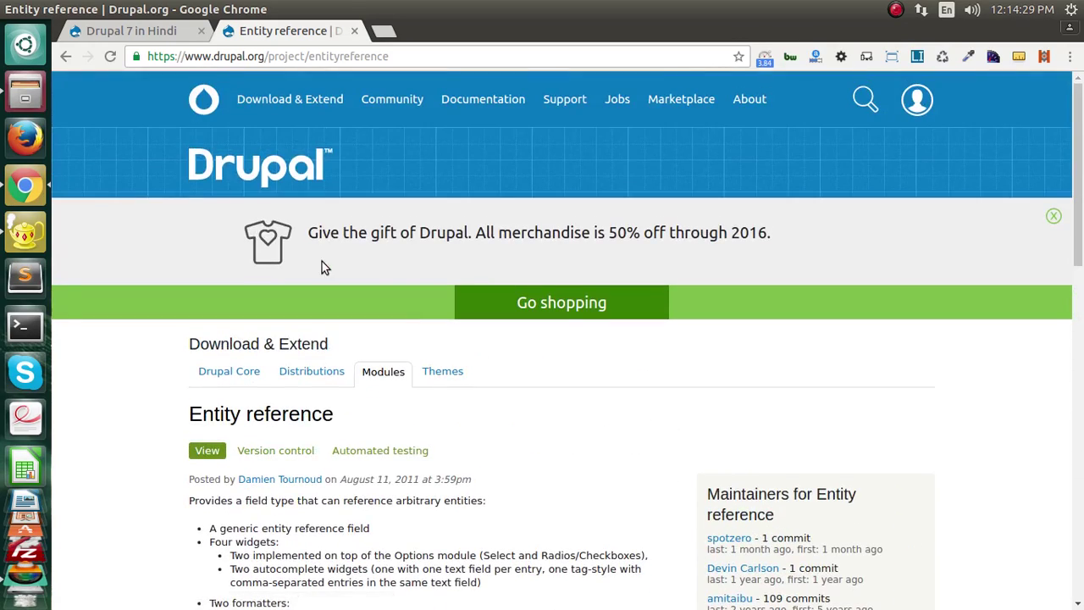
Step: Go back to the local Drupal 7 site and open its module list showing all modules
{"action": "left_click", "coordinate": [159, 32]}
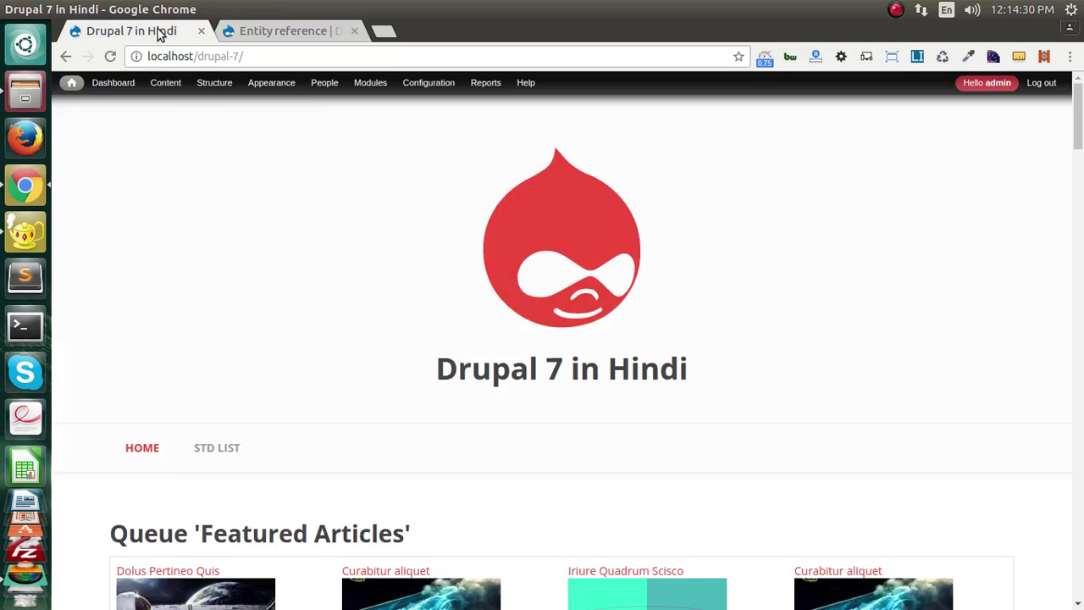
{"action": "left_click", "coordinate": [377, 84]}
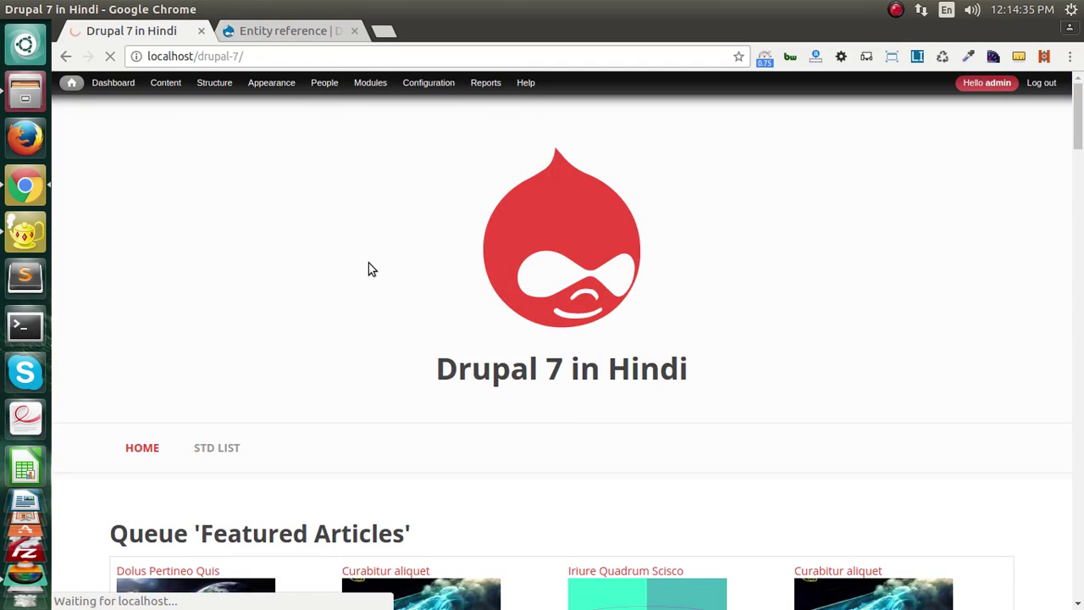
{"action": "scroll", "coordinate": [184, 341], "scroll_direction": "down", "scroll_amount": 2}
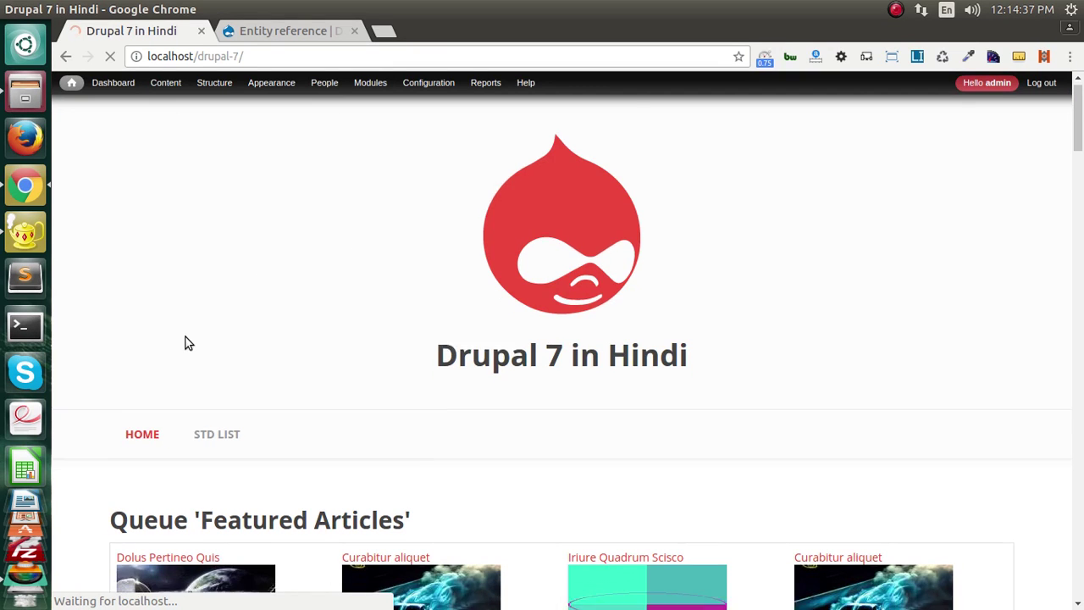
{"action": "scroll", "coordinate": [221, 307], "scroll_direction": "up", "scroll_amount": 2}
{"action": "mouse_move", "coordinate": [379, 87]}
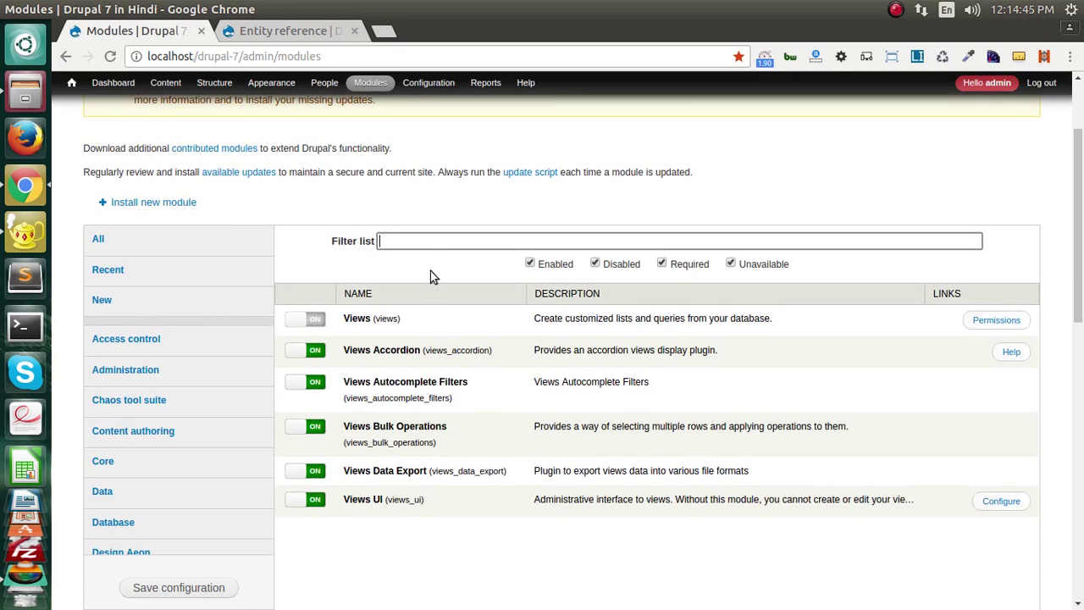
{"action": "left_click", "coordinate": [203, 236]}
{"action": "scroll", "coordinate": [372, 170], "scroll_direction": "up", "scroll_amount": 2}
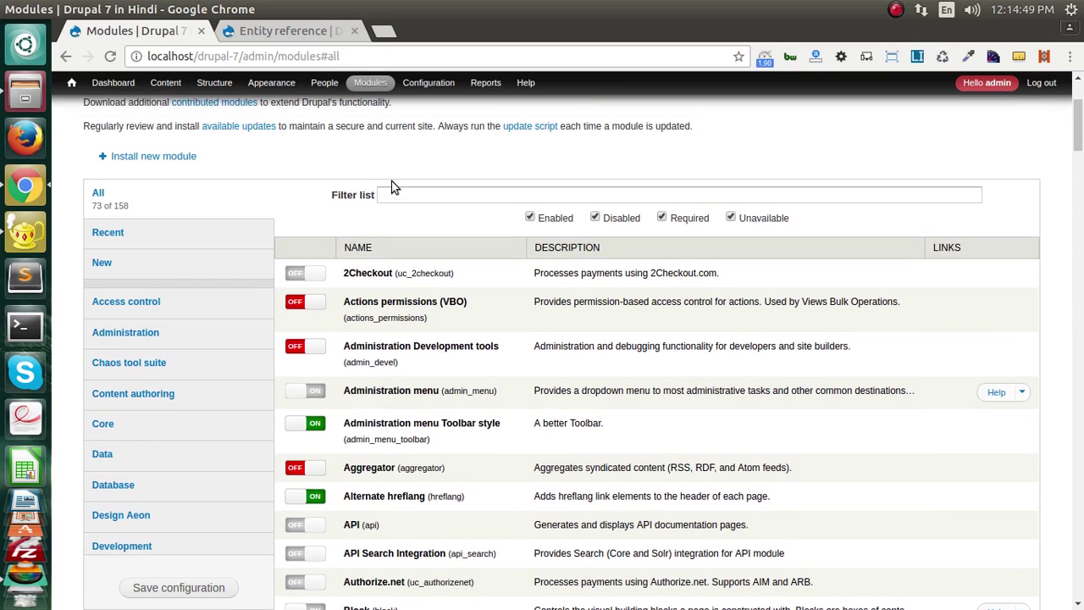
Step: Filter the module list by "enti" and expand the description of the Entity Reference module
{"action": "left_click", "coordinate": [401, 191]}
{"action": "type", "text": "enti"}
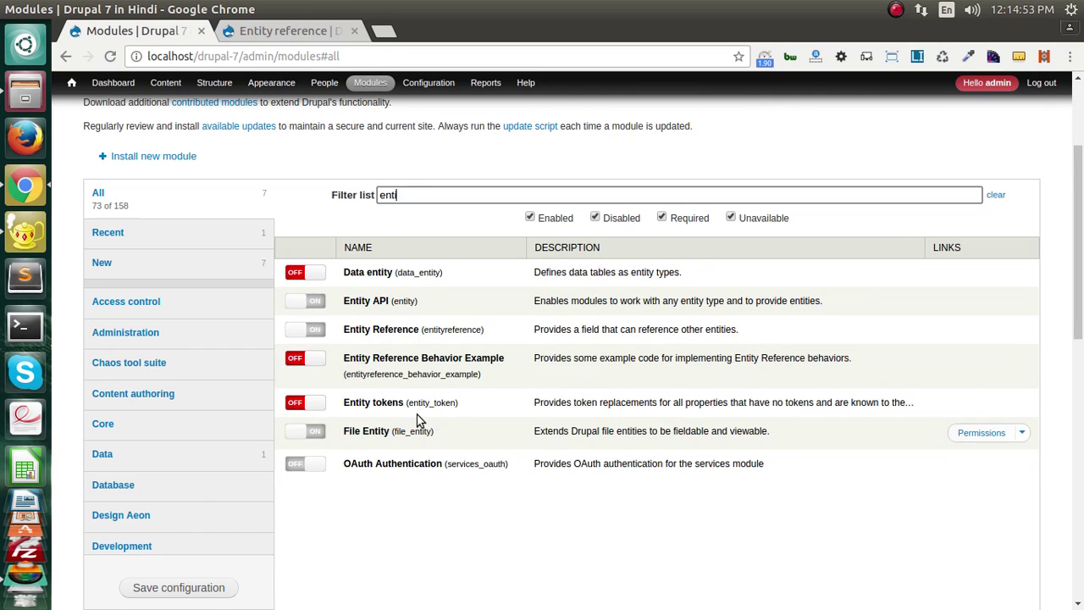
{"action": "left_click", "coordinate": [648, 329]}
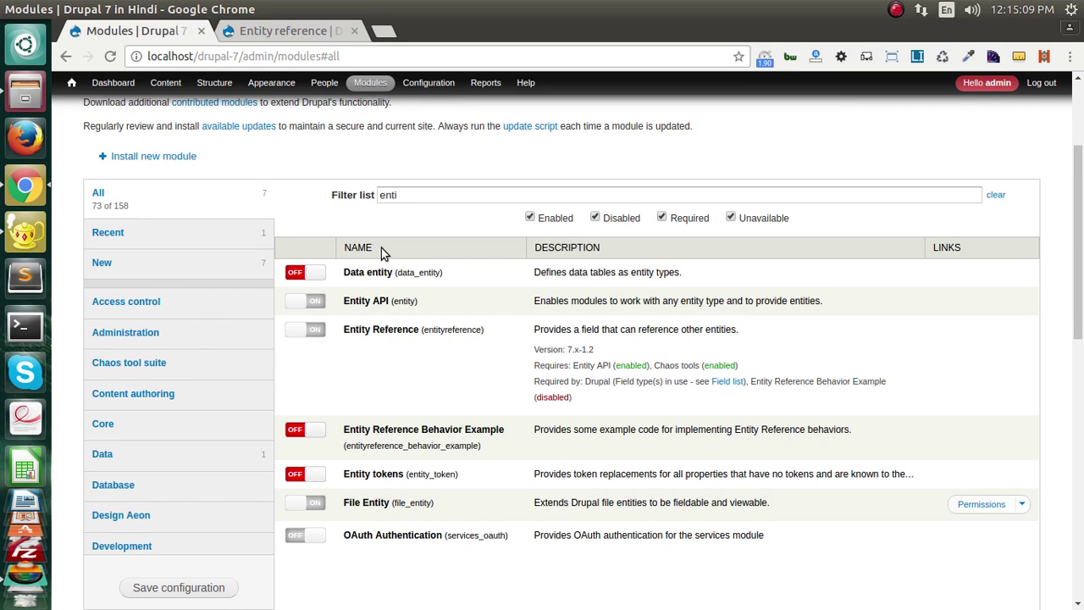
Step: Open the site's list of content types and highlight the Student and Tutor entries
{"action": "left_click", "coordinate": [280, 32]}
{"action": "left_click", "coordinate": [134, 32]}
{"action": "mouse_move", "coordinate": [236, 83]}
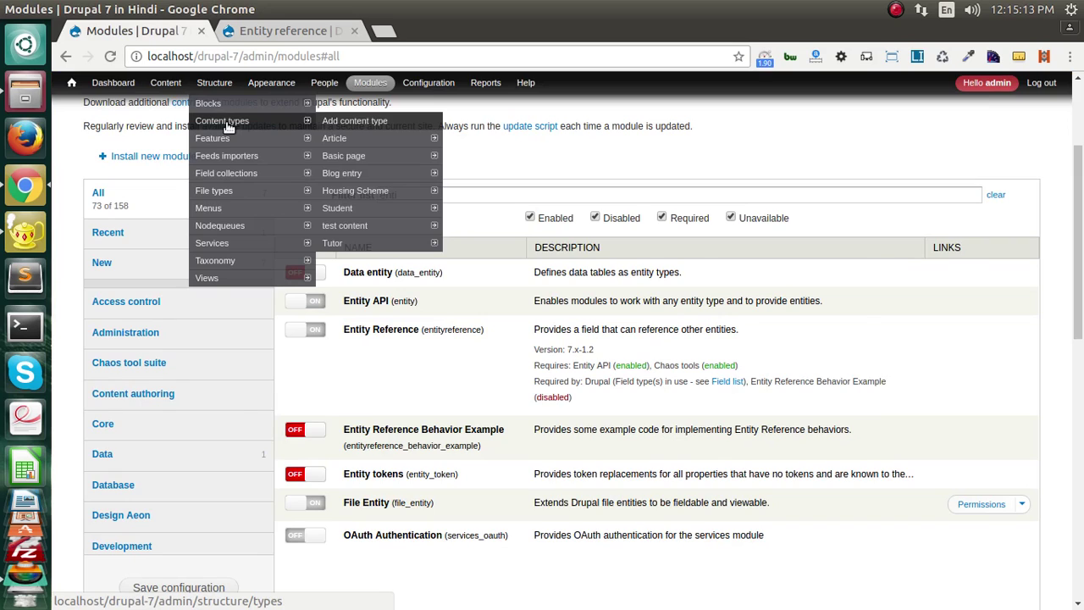
{"action": "left_click", "coordinate": [227, 124]}
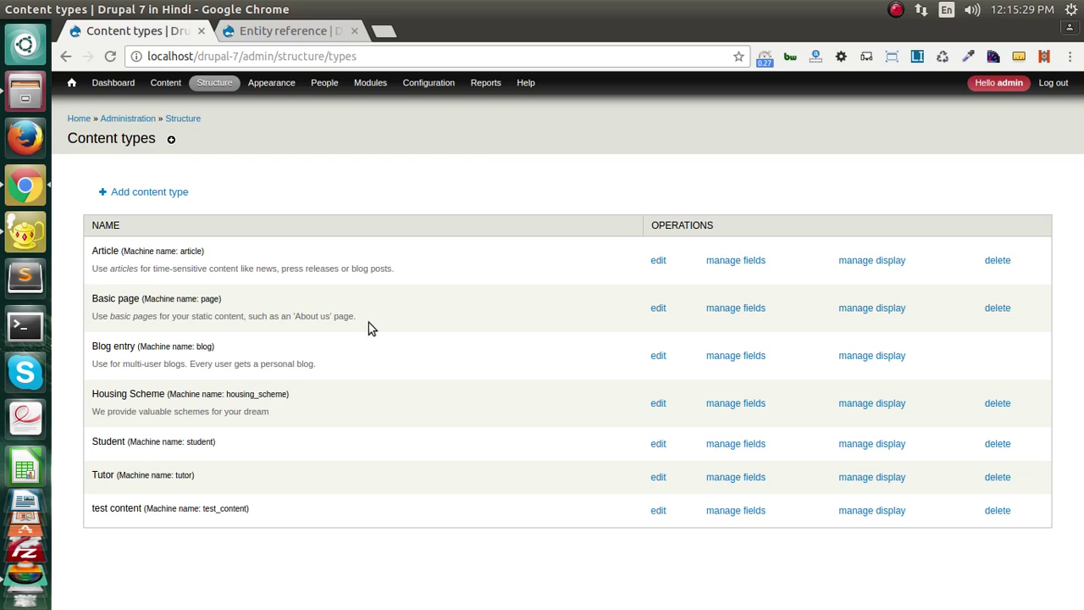
{"action": "double_click", "coordinate": [103, 441]}
{"action": "double_click", "coordinate": [104, 474]}
{"action": "double_click", "coordinate": [112, 441]}
{"action": "triple_click", "coordinate": [104, 476]}
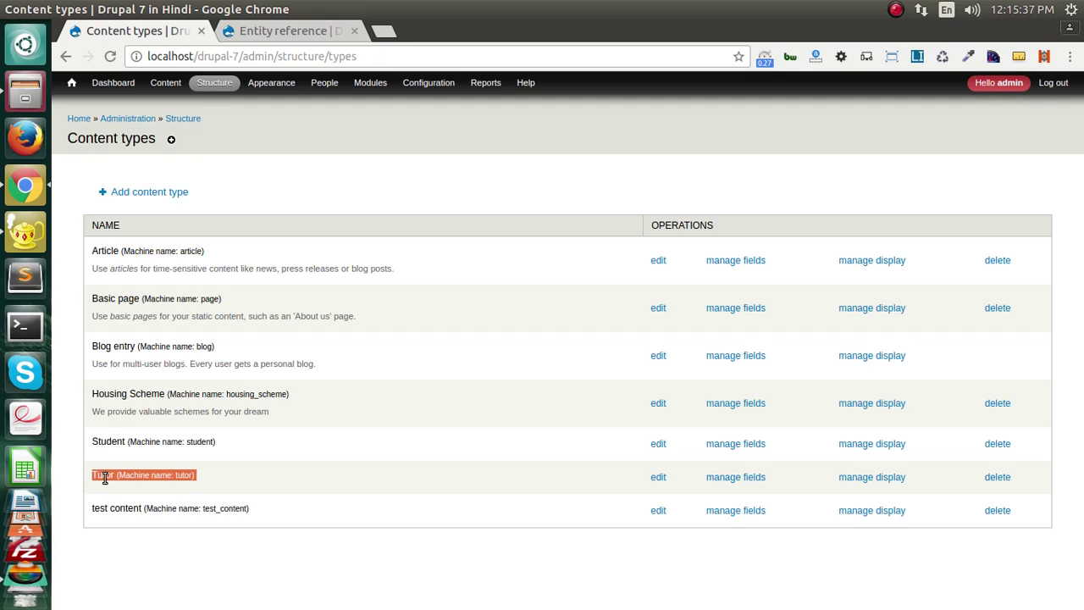
{"action": "double_click", "coordinate": [106, 476]}
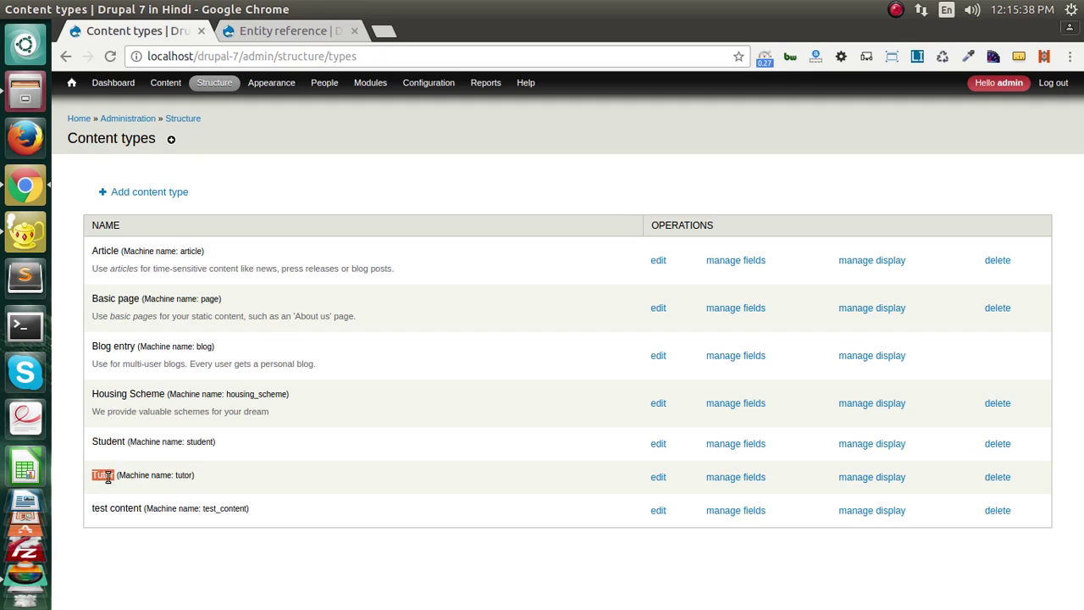
Step: In the Tutor content type's fields, move URL path settings below Subject and save the order
{"action": "left_click", "coordinate": [725, 480]}
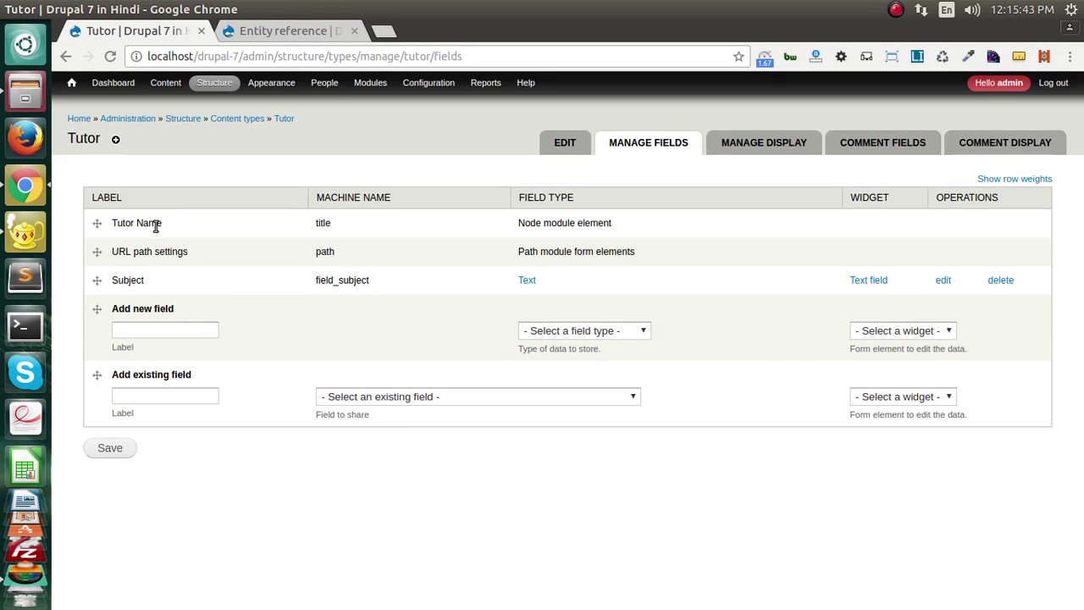
{"action": "left_click_drag", "start_coordinate": [162, 223], "coordinate": [113, 220]}
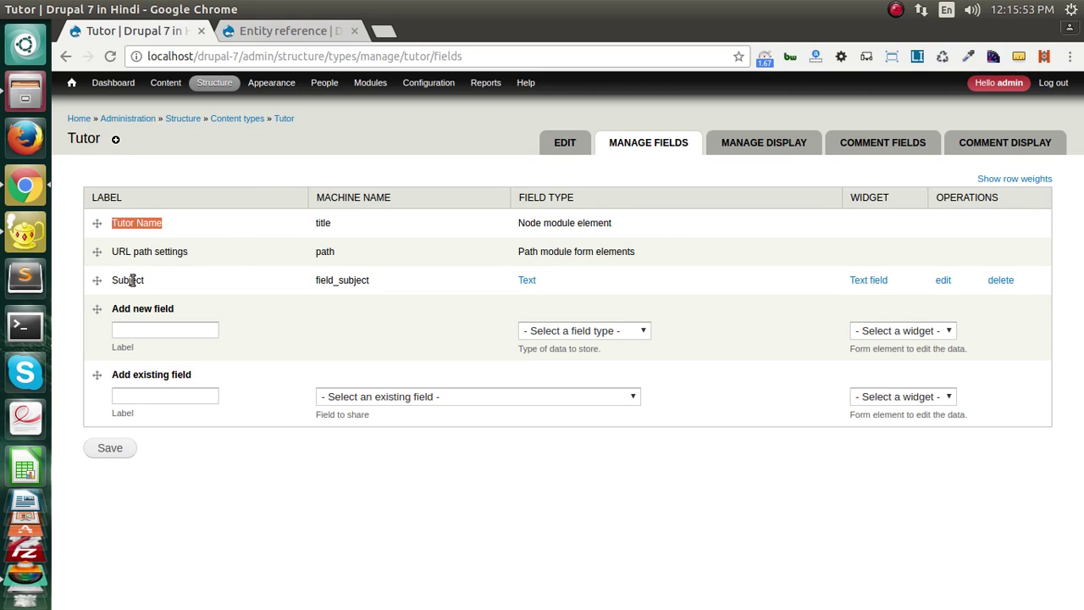
{"action": "left_click_drag", "start_coordinate": [97, 252], "coordinate": [106, 286]}
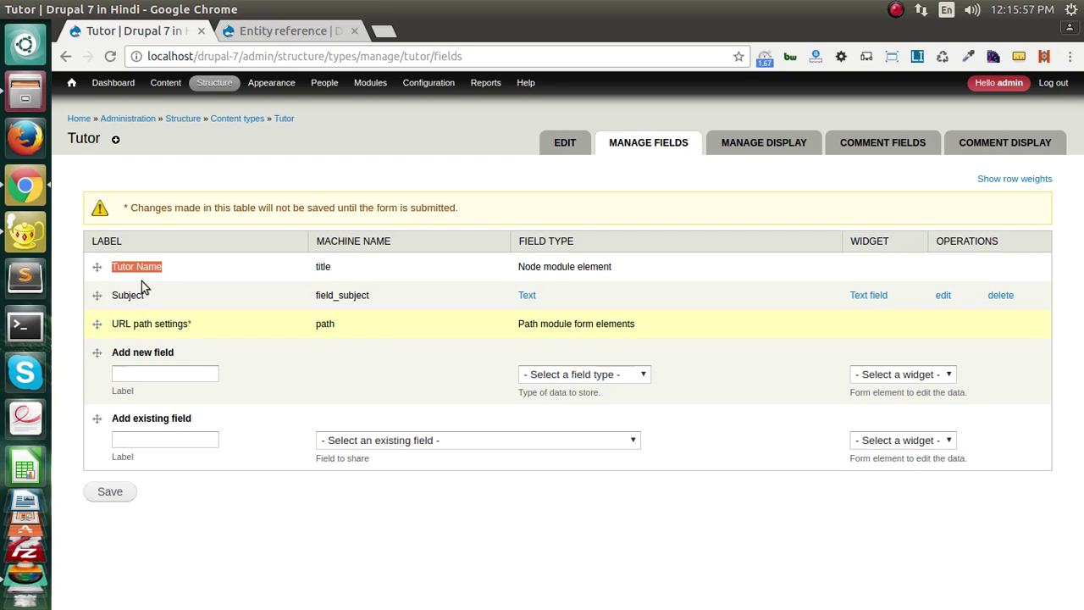
{"action": "left_click", "coordinate": [115, 493]}
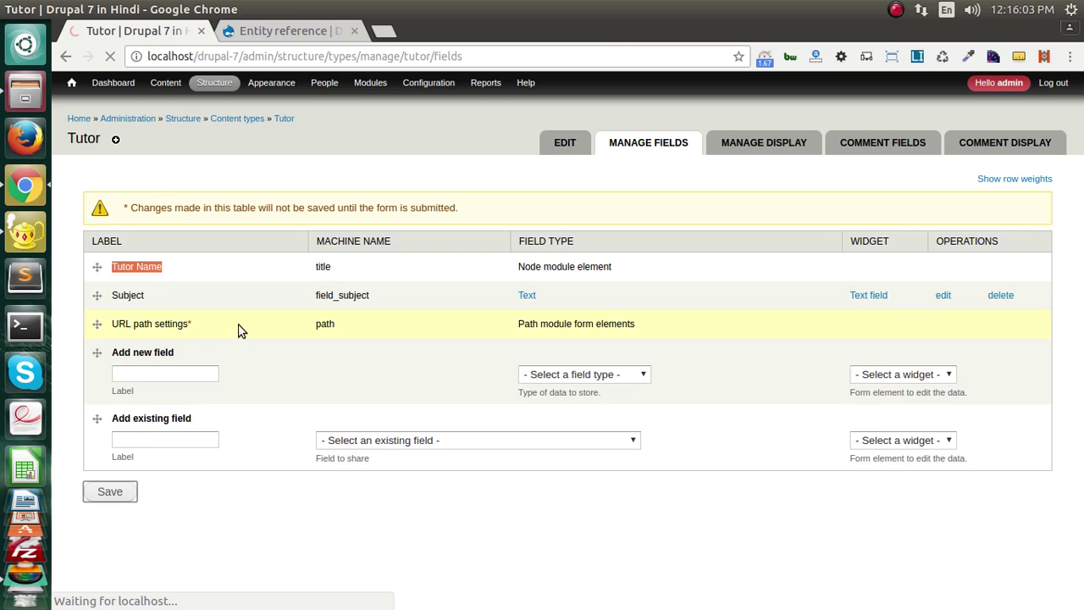
Step: Return to the content types list and open the field management page of the Student content type
{"action": "mouse_move", "coordinate": [212, 82]}
{"action": "mouse_move", "coordinate": [229, 125]}
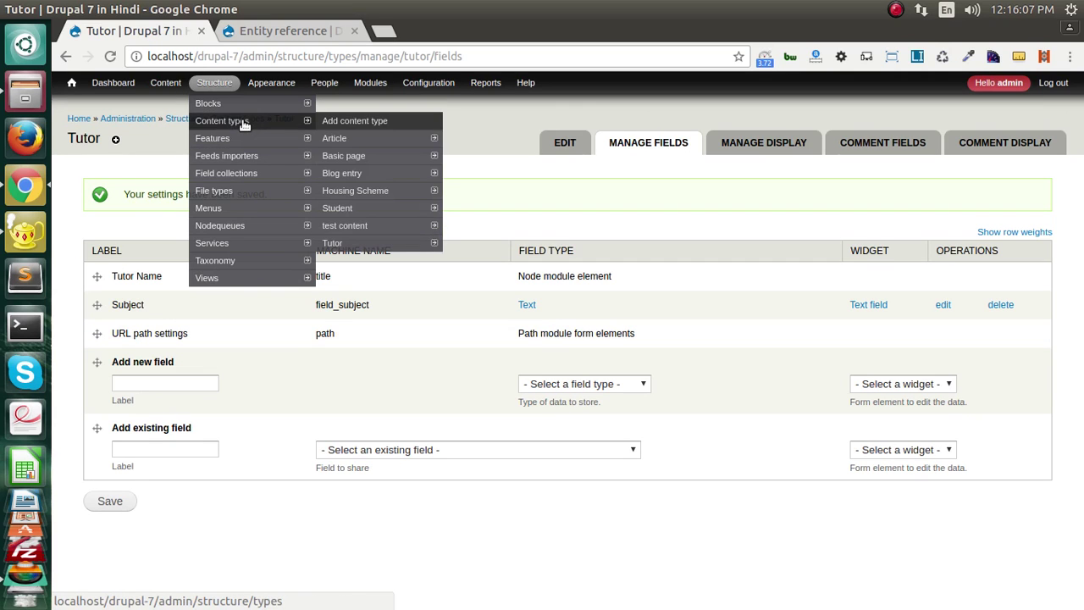
{"action": "left_click", "coordinate": [247, 122]}
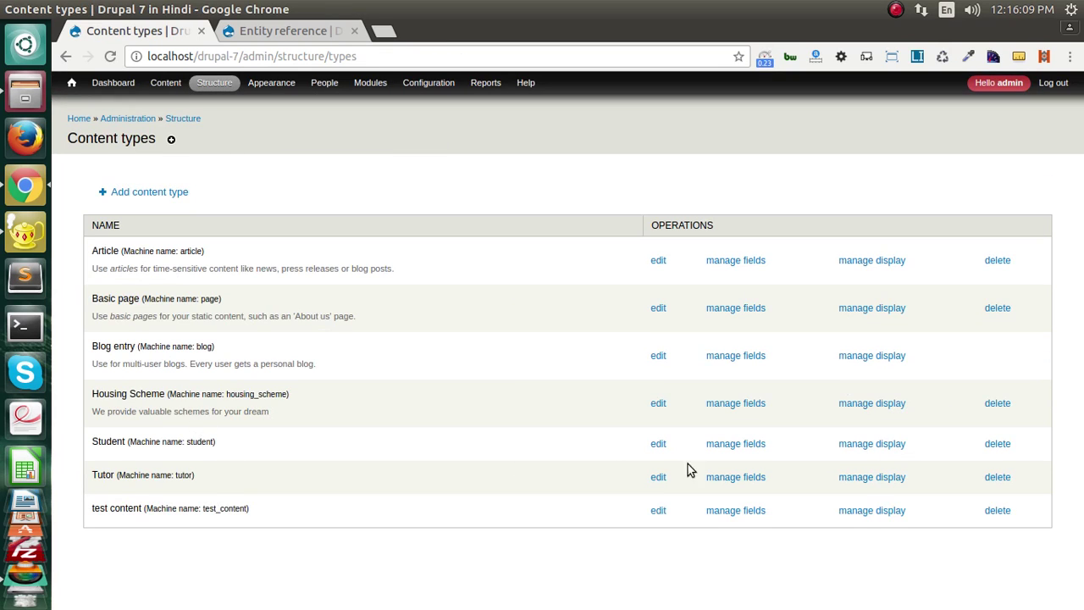
{"action": "left_click", "coordinate": [728, 444]}
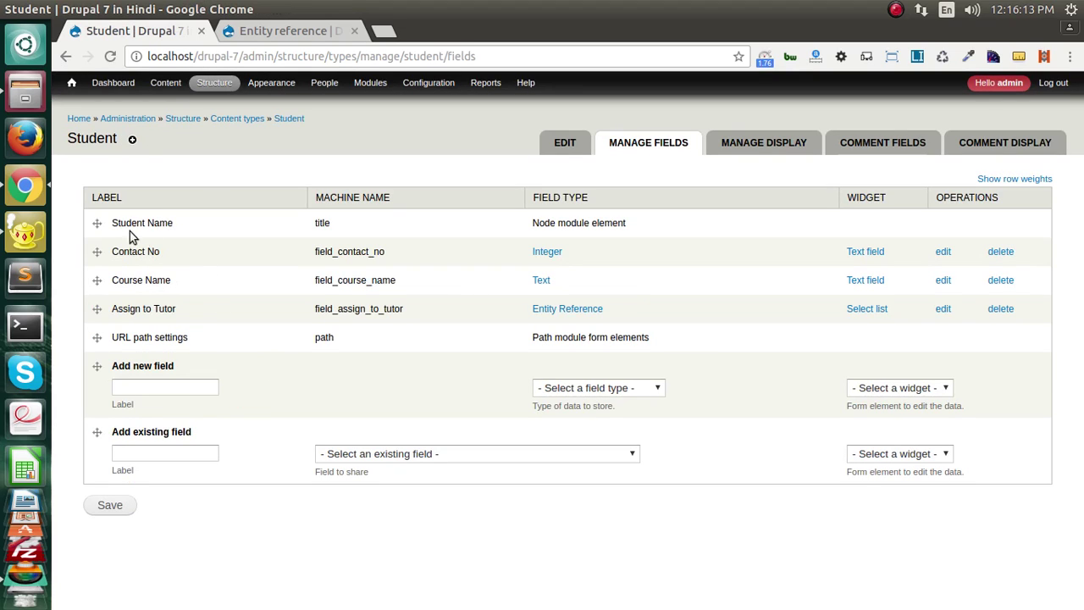
Step: Examine the Student fields Student Name, Contact No, Course Name and Assign to Tutor, highlighting each label
{"action": "left_click_drag", "start_coordinate": [113, 223], "coordinate": [167, 223]}
{"action": "left_click", "coordinate": [168, 223]}
{"action": "left_click_drag", "start_coordinate": [113, 223], "coordinate": [186, 225]}
{"action": "left_click_drag", "start_coordinate": [113, 252], "coordinate": [160, 251]}
{"action": "left_click_drag", "start_coordinate": [117, 280], "coordinate": [172, 277]}
{"action": "left_click", "coordinate": [129, 309]}
{"action": "left_click_drag", "start_coordinate": [115, 308], "coordinate": [185, 308]}
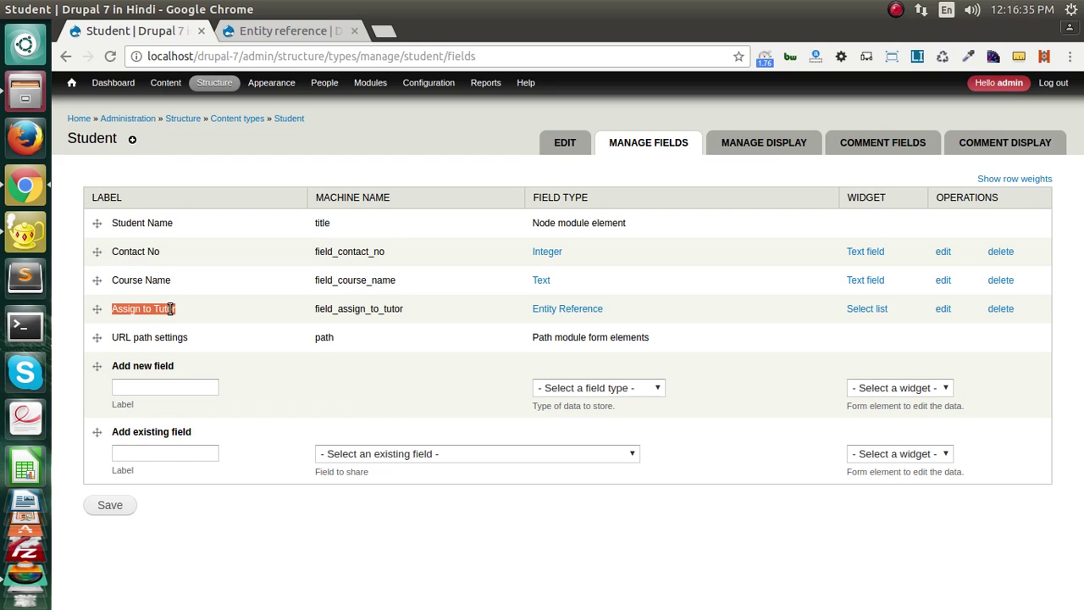
{"action": "left_click", "coordinate": [124, 309]}
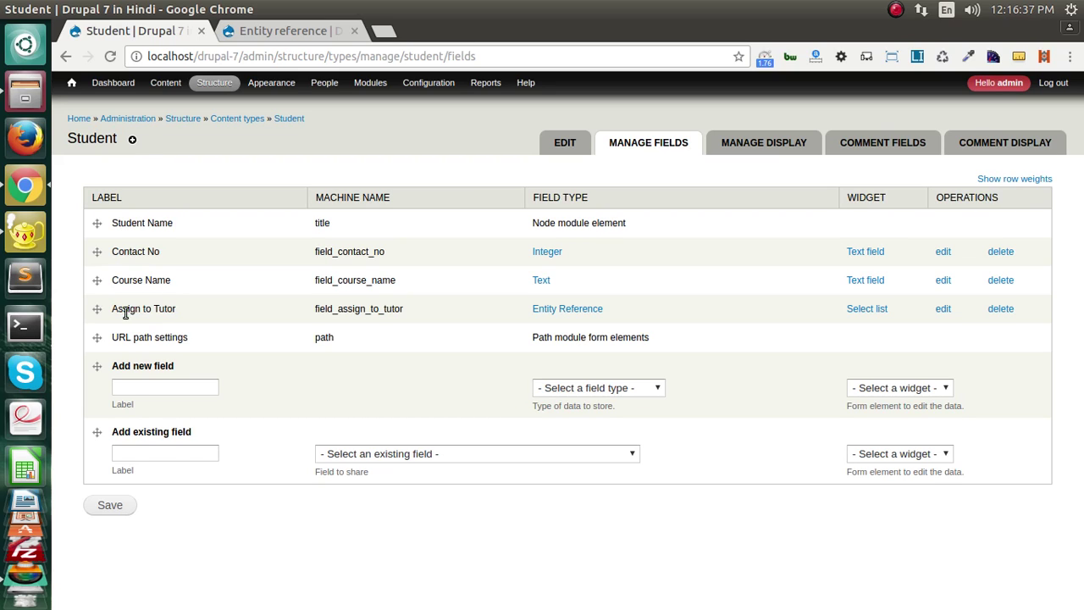
{"action": "left_click_drag", "start_coordinate": [117, 308], "coordinate": [186, 308]}
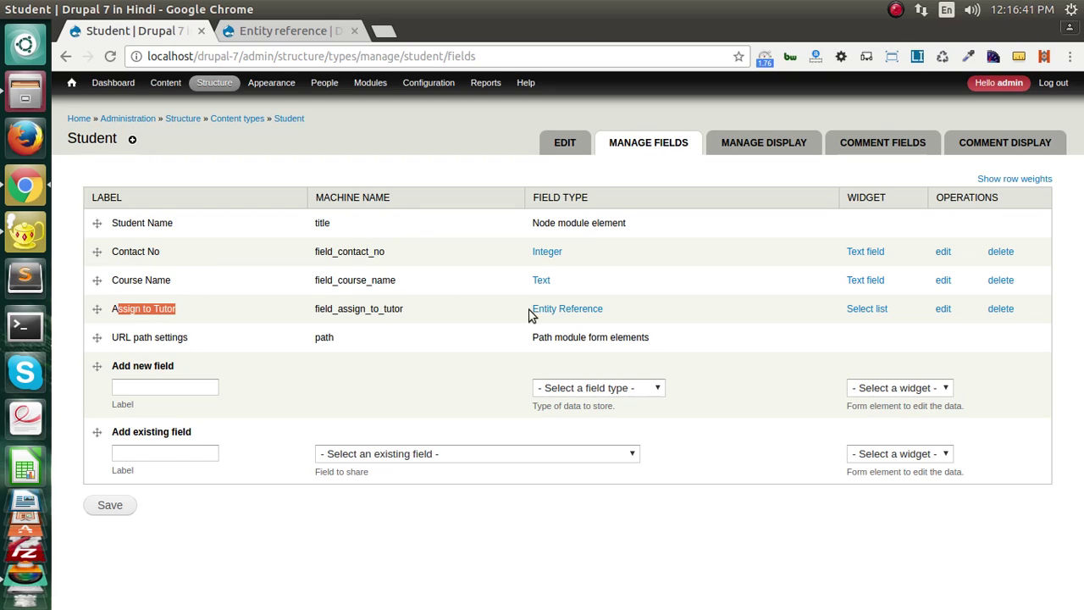
{"action": "left_click", "coordinate": [183, 308]}
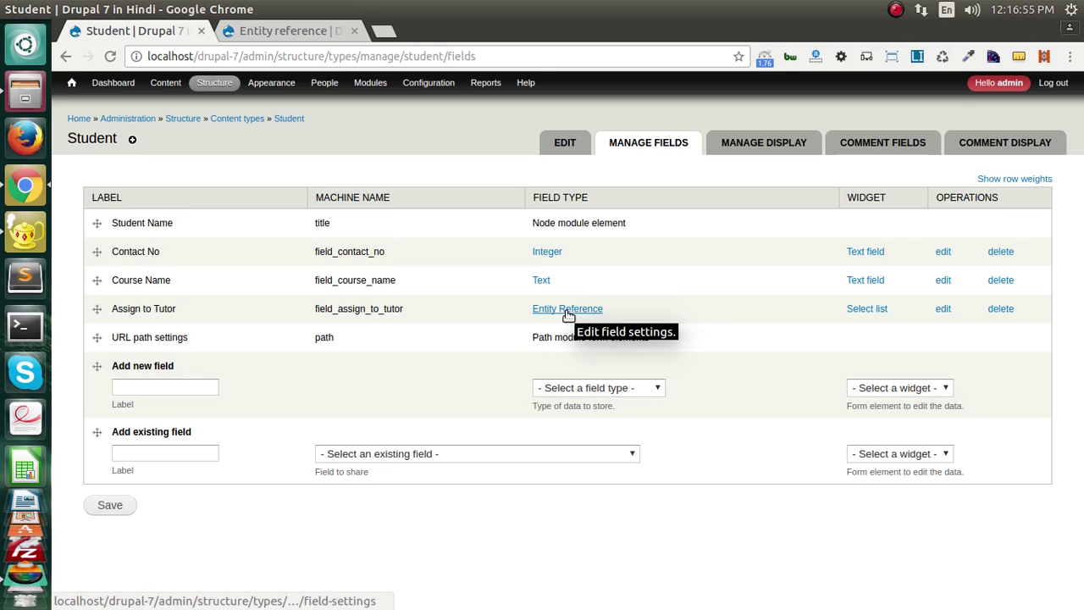
{"action": "mouse_move", "coordinate": [216, 84]}
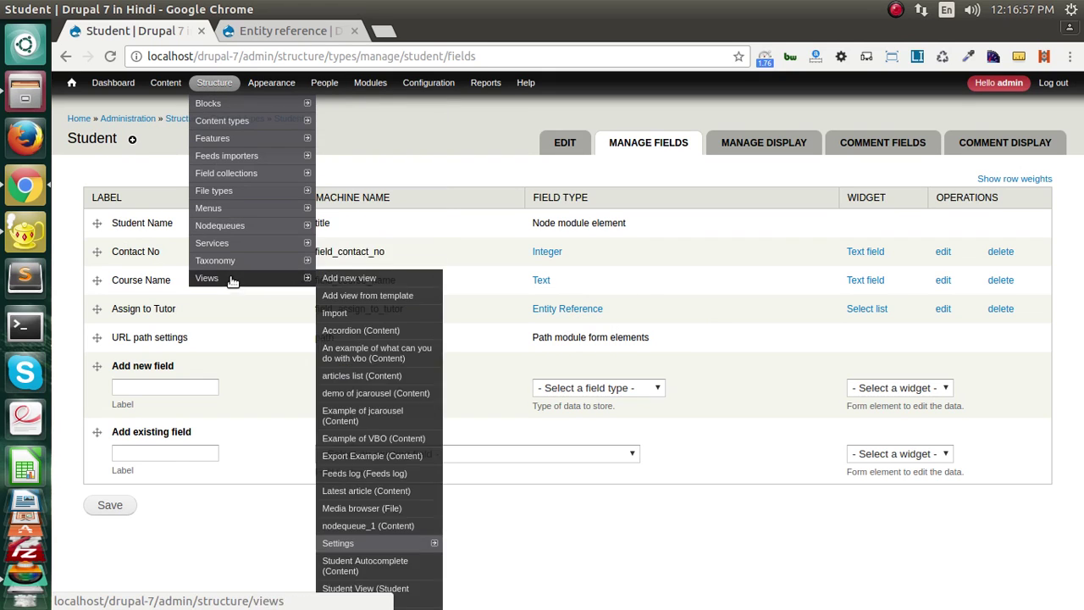
{"action": "mouse_move", "coordinate": [257, 120]}
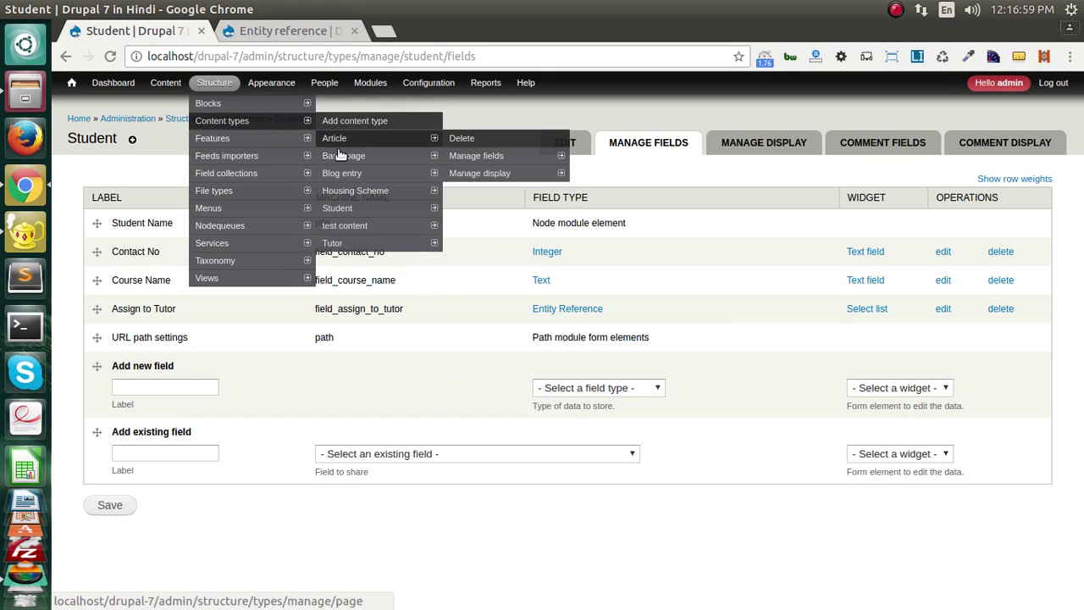
{"action": "mouse_move", "coordinate": [342, 218]}
{"action": "mouse_move", "coordinate": [339, 243]}
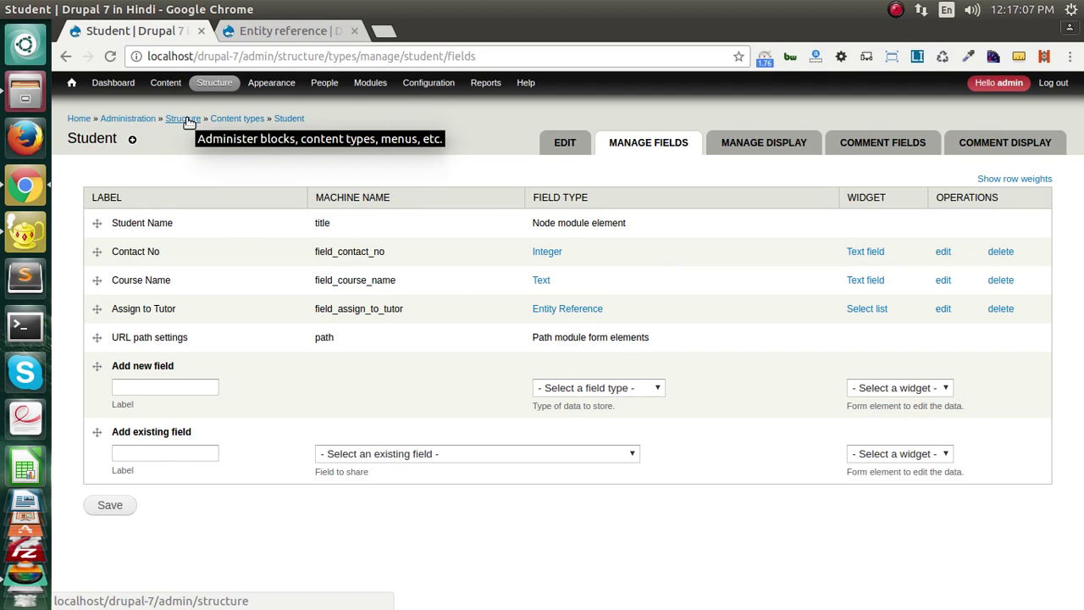
{"action": "mouse_move", "coordinate": [195, 99]}
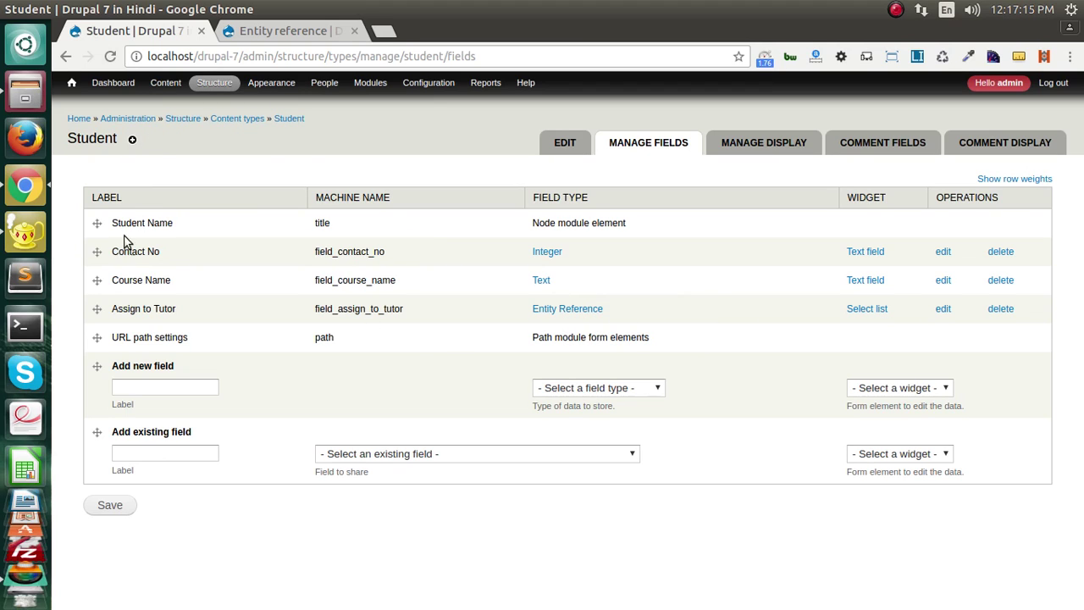
Step: Choose Entity Reference as the new field's type and examine the widget options offered for it
{"action": "left_click", "coordinate": [596, 387]}
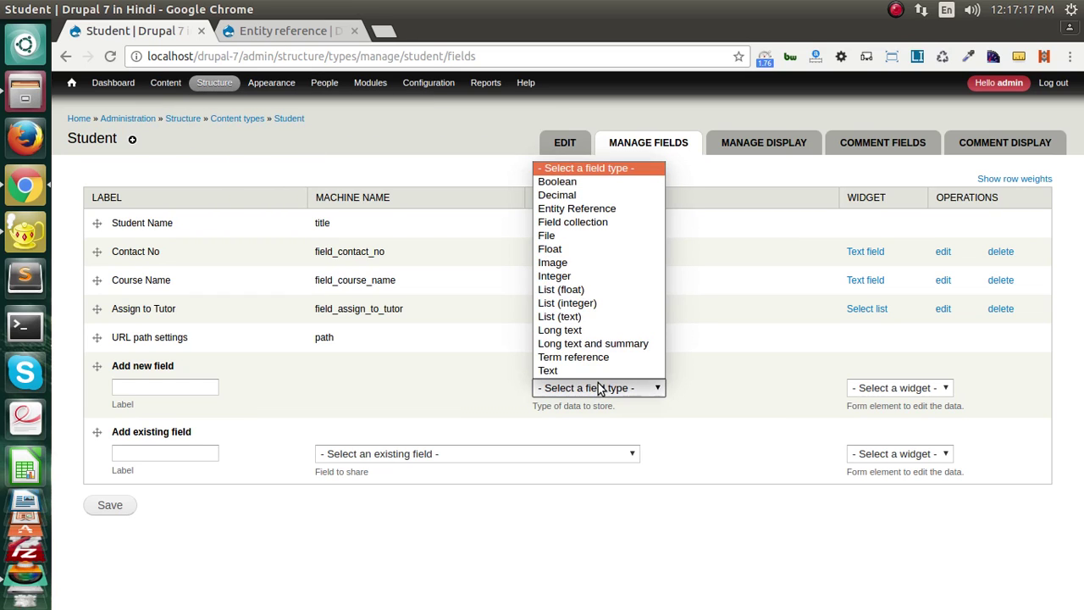
{"action": "left_click", "coordinate": [588, 212]}
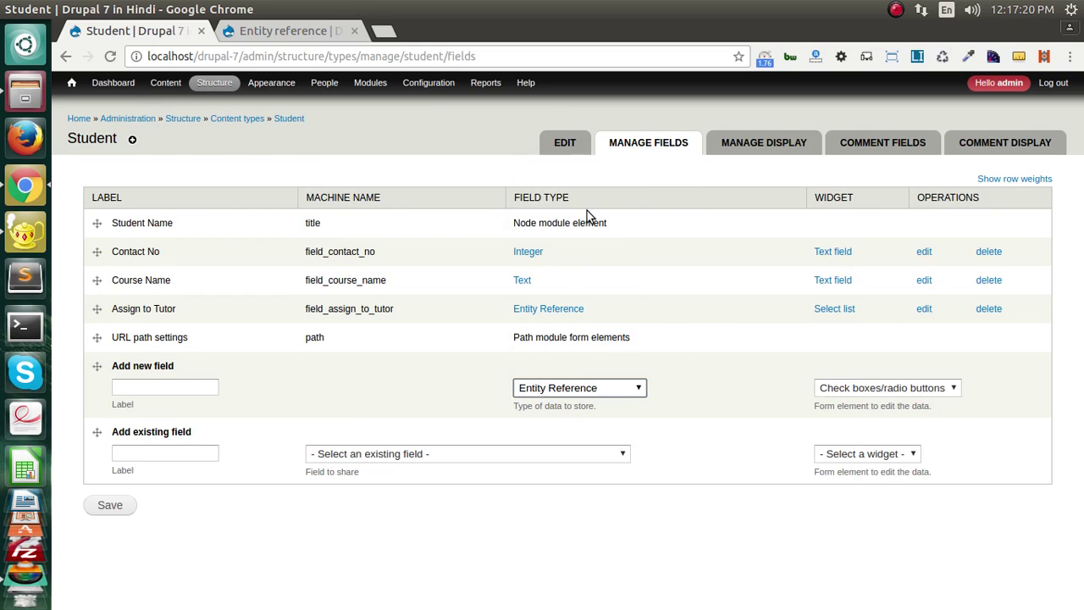
{"action": "left_click", "coordinate": [877, 391]}
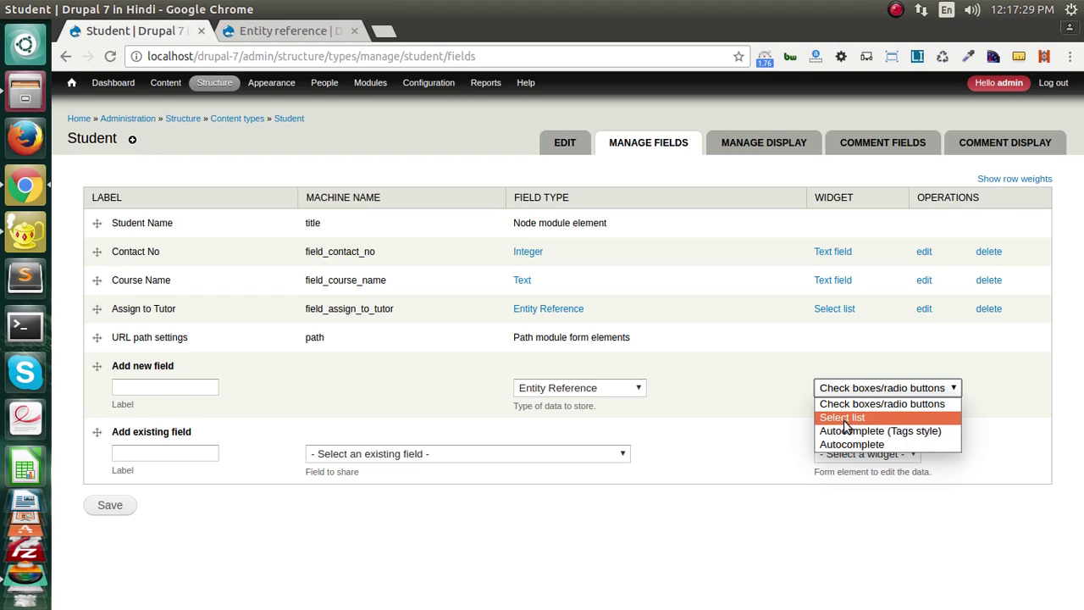
{"action": "left_click", "coordinate": [747, 403]}
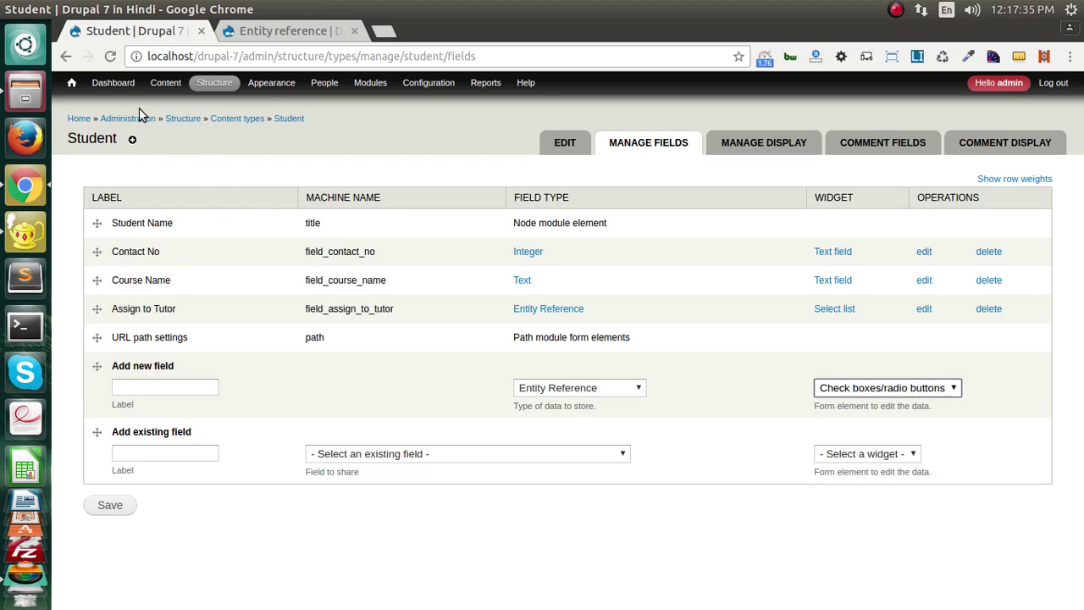
Step: Open the form for creating Student content and enter the student's name, contact number and course name BA
{"action": "mouse_move", "coordinate": [165, 85]}
{"action": "mouse_move", "coordinate": [173, 109]}
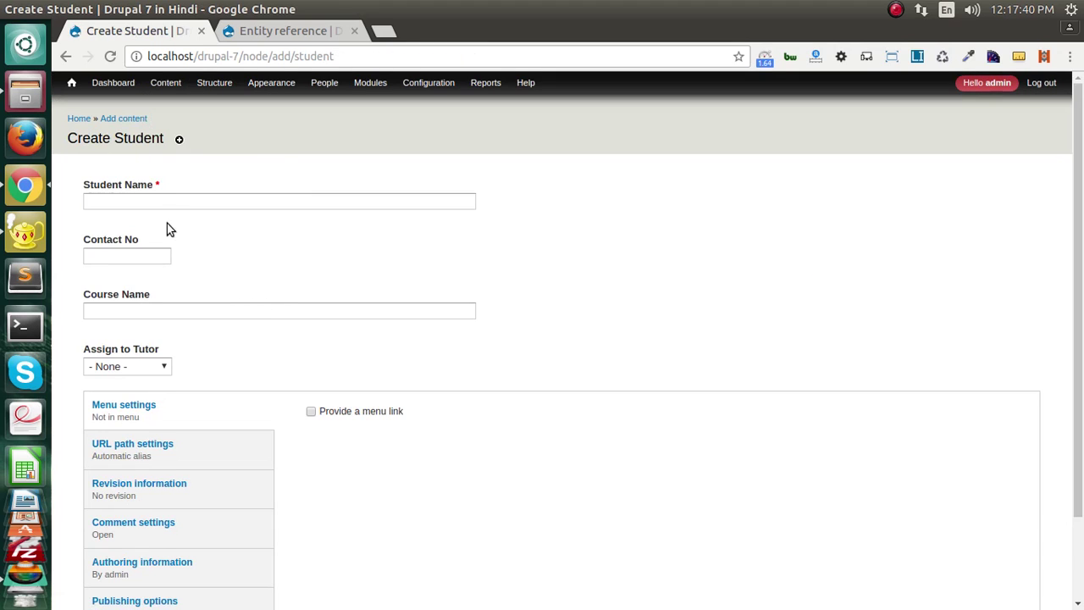
{"action": "left_click", "coordinate": [159, 196]}
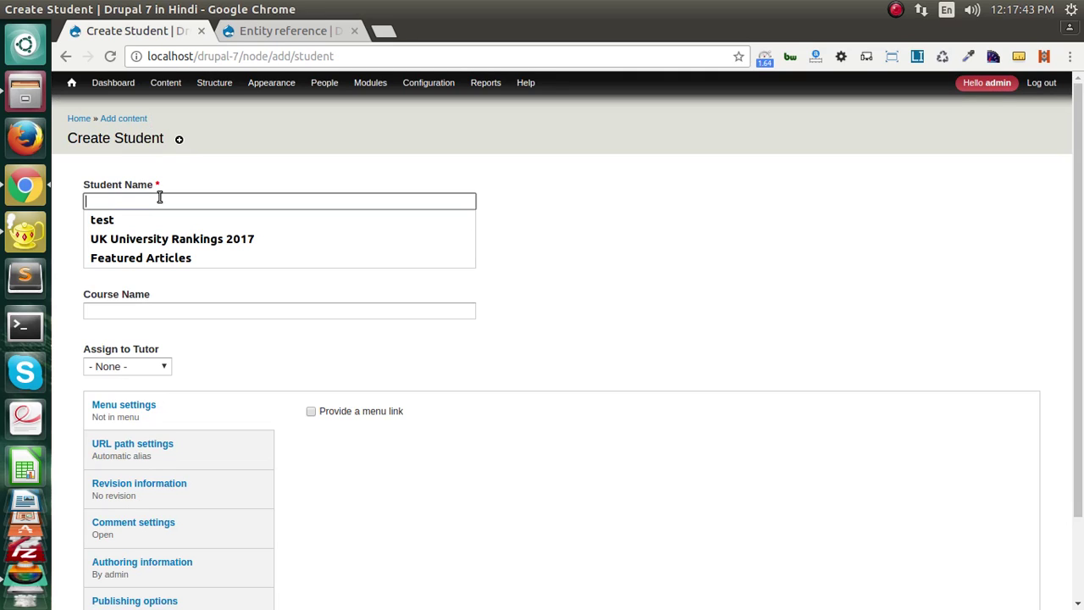
{"action": "type", "text": "Komal"}
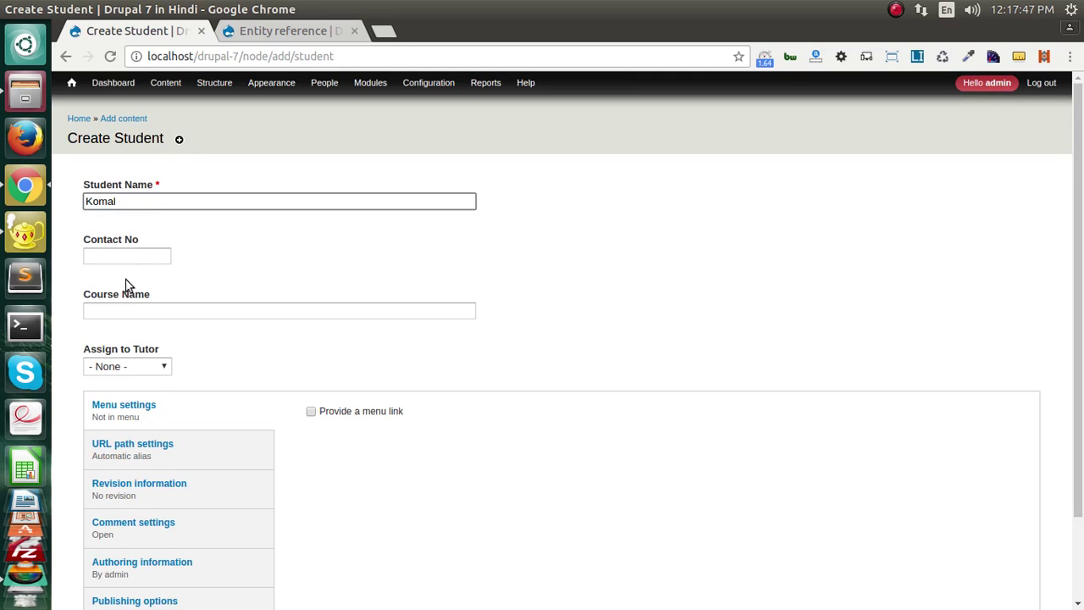
{"action": "left_click", "coordinate": [134, 255]}
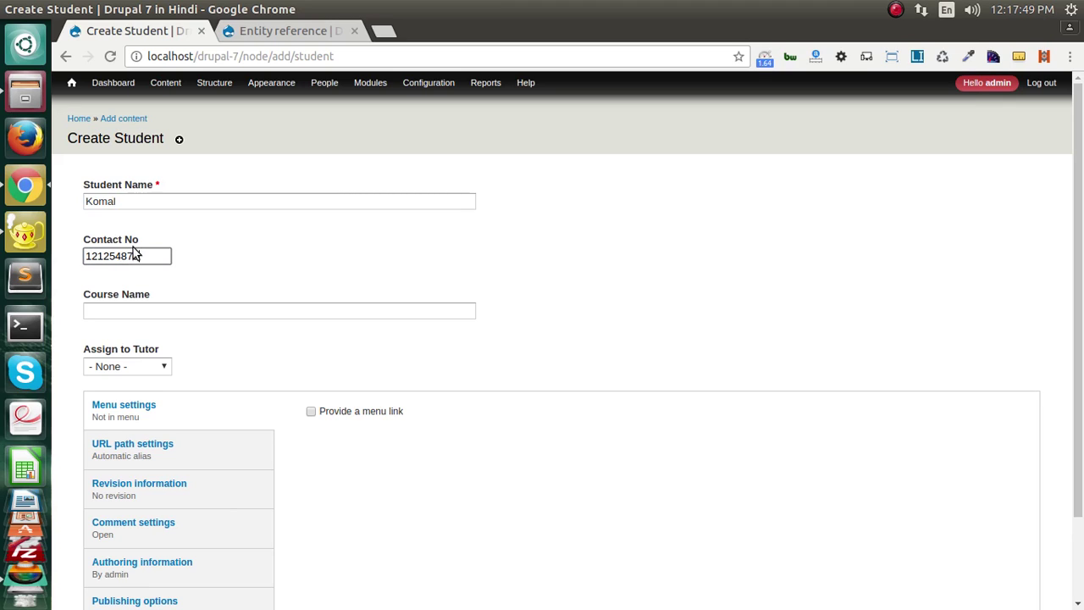
{"action": "left_click", "coordinate": [184, 313]}
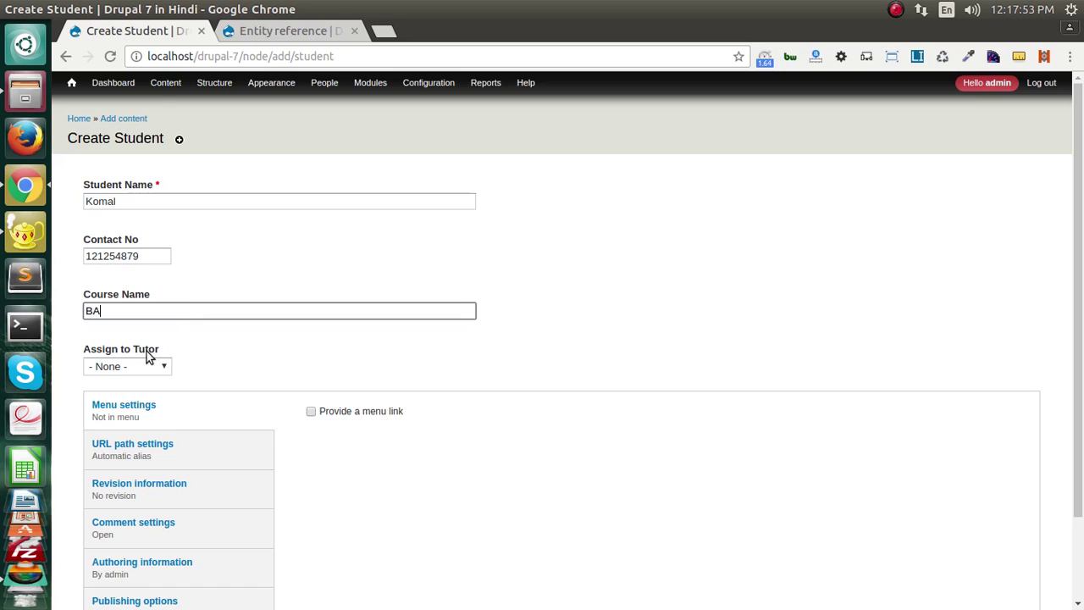
{"action": "type", "text": "BA"}
Step: Assign the third listed tutor to the student and review the other choices in Assign to Tutor
{"action": "scroll", "coordinate": [149, 356], "scroll_direction": "down", "scroll_amount": 1}
{"action": "left_click", "coordinate": [140, 326]}
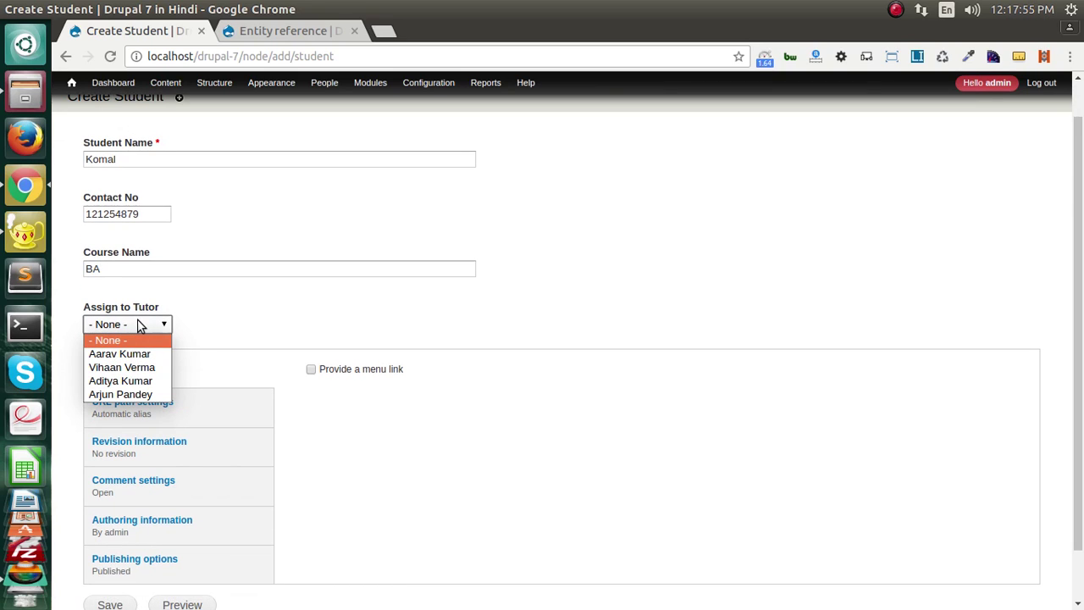
{"action": "left_click", "coordinate": [128, 381]}
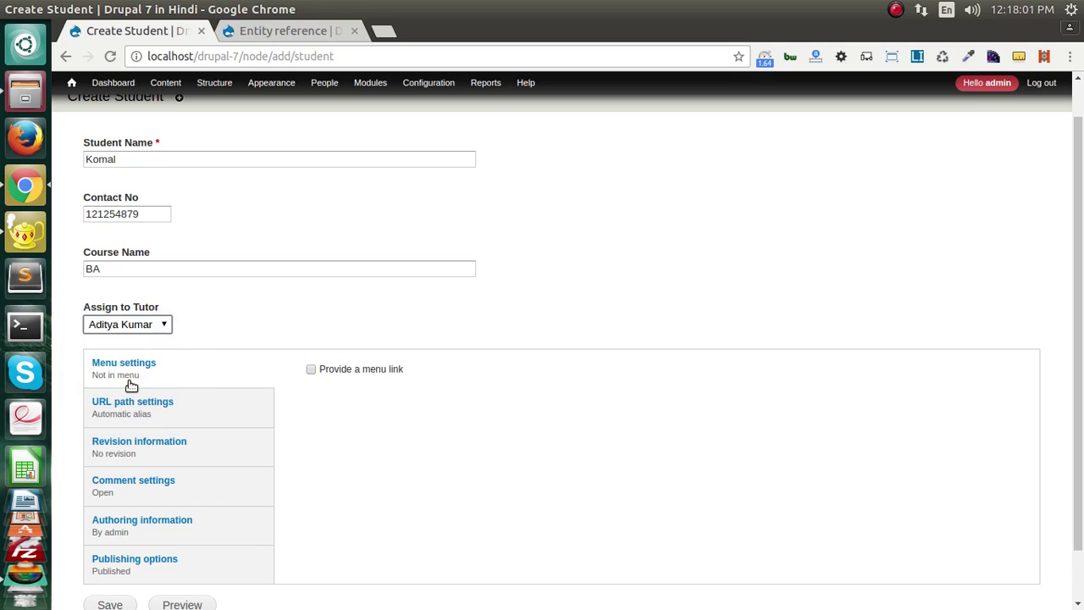
{"action": "left_click", "coordinate": [144, 327]}
{"action": "left_click", "coordinate": [135, 332]}
{"action": "left_click", "coordinate": [130, 330]}
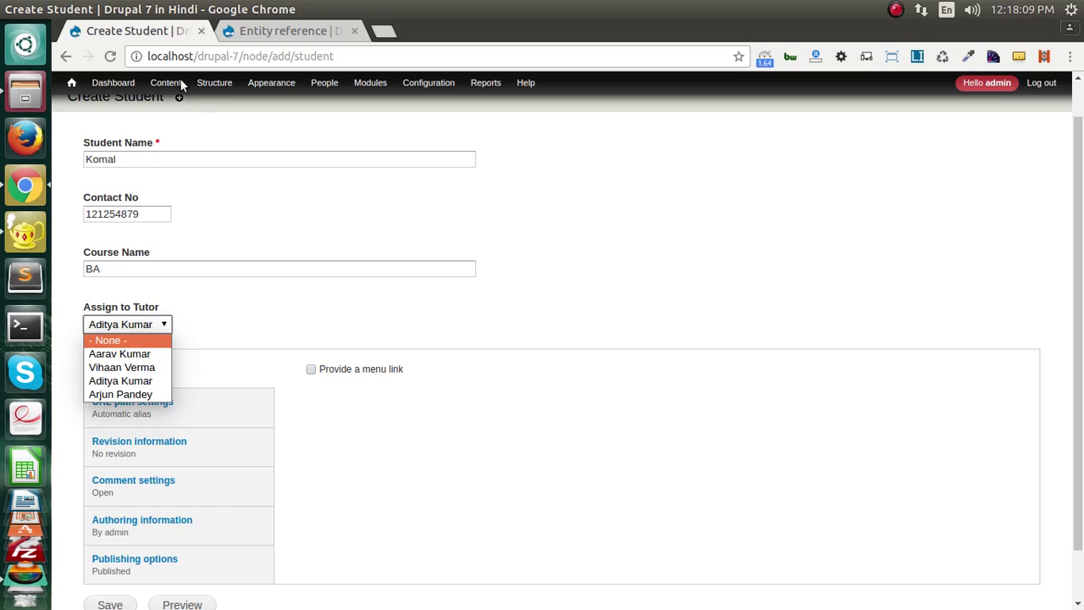
{"action": "left_click", "coordinate": [254, 131]}
Step: Open the site's content administration list in a new browser tab, recheck the Assign to Tutor choices and switch to that tab
{"action": "mouse_move", "coordinate": [166, 82]}
{"action": "mouse_move", "coordinate": [196, 104]}
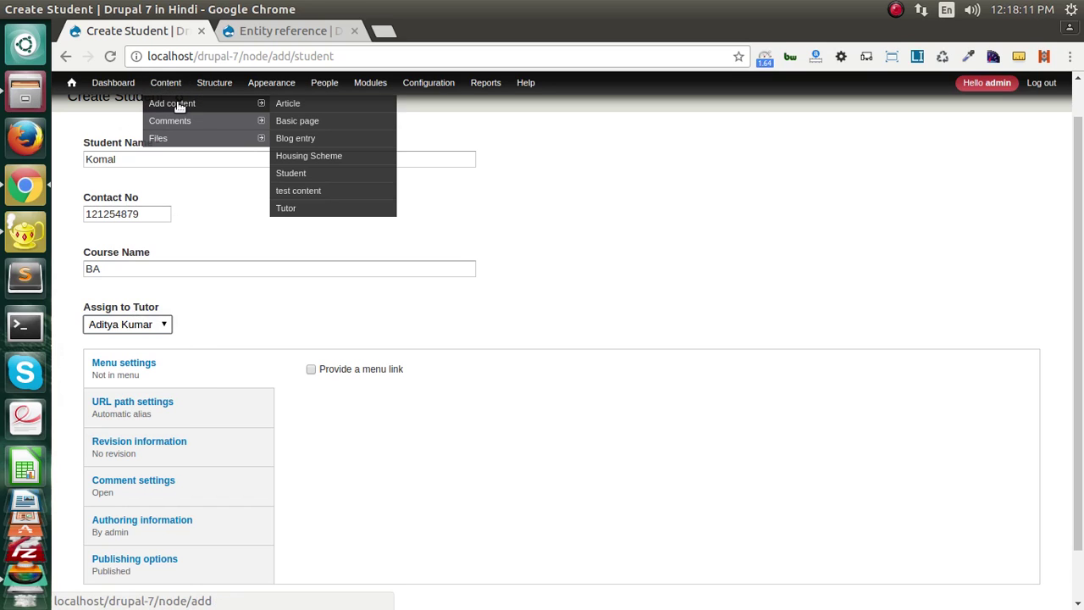
{"action": "middle_click", "coordinate": [172, 84]}
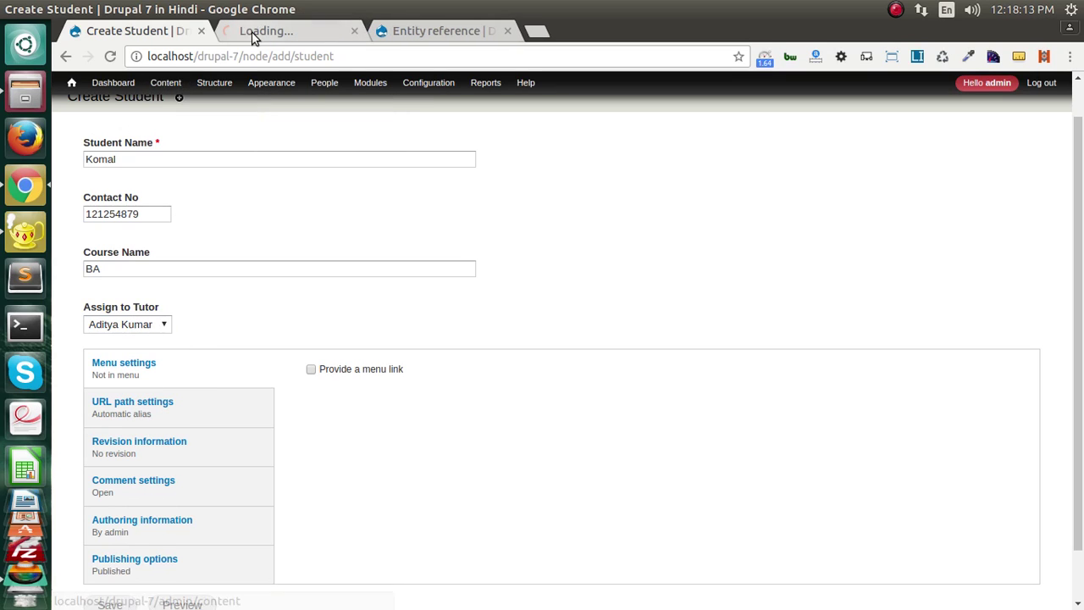
{"action": "left_click", "coordinate": [127, 324]}
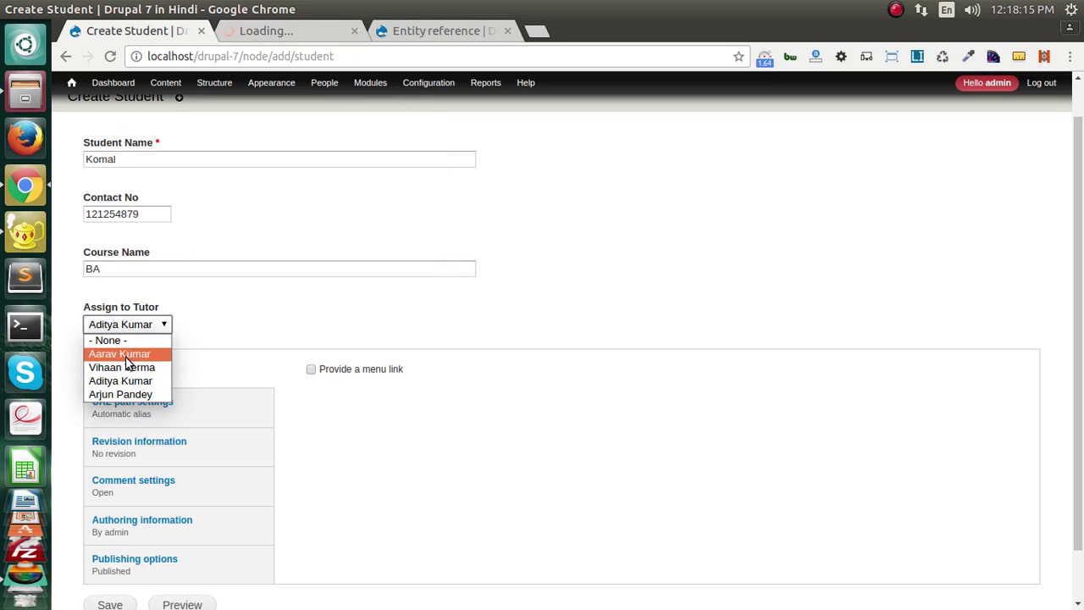
{"action": "left_click", "coordinate": [262, 31]}
{"action": "left_click", "coordinate": [262, 31]}
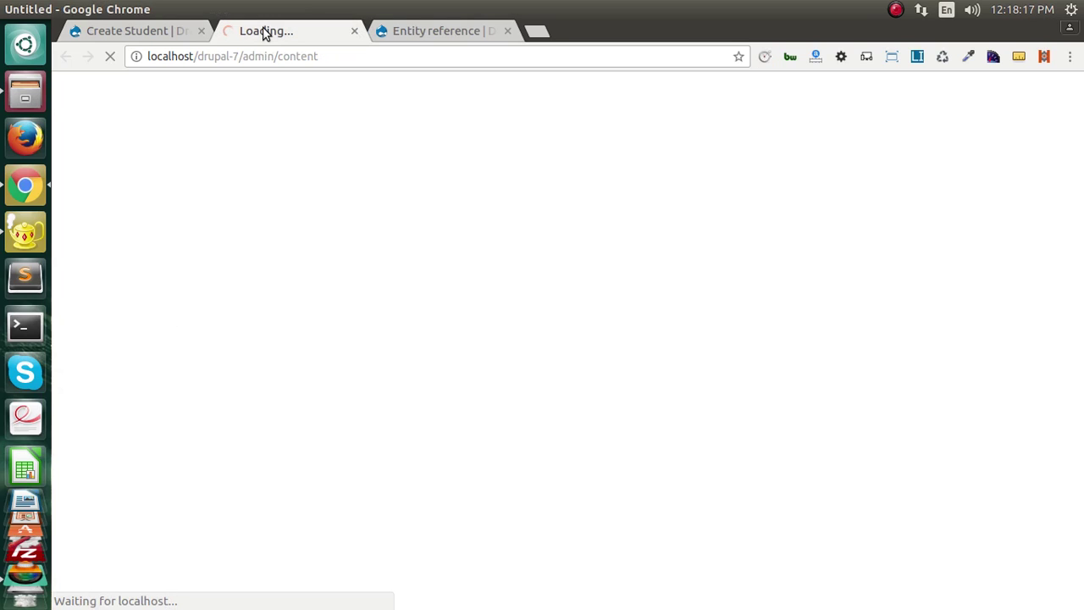
Step: Filter the content list to show only items of type Tutor
{"action": "left_click", "coordinate": [315, 56]}
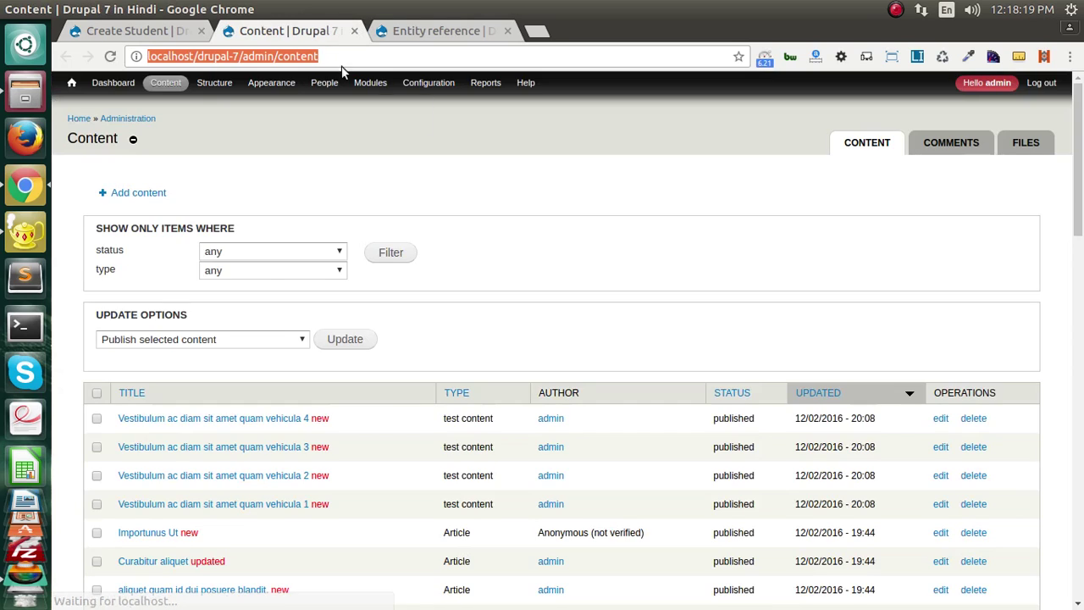
{"action": "left_click", "coordinate": [242, 339]}
{"action": "left_click", "coordinate": [242, 339]}
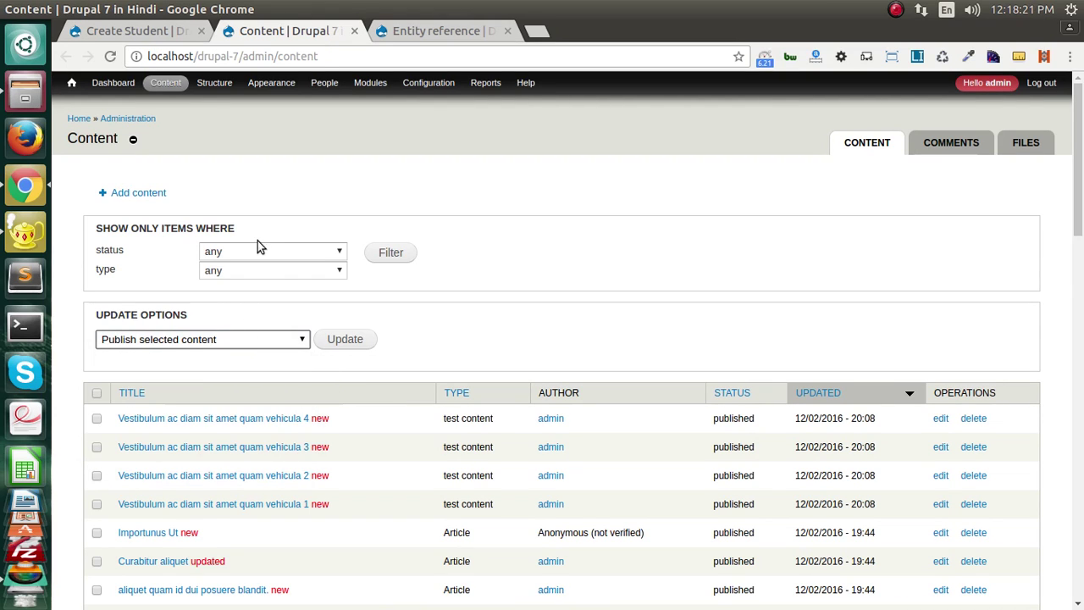
{"action": "left_click", "coordinate": [258, 248]}
{"action": "left_click", "coordinate": [254, 264]}
{"action": "left_click", "coordinate": [254, 270]}
{"action": "left_click", "coordinate": [221, 364]}
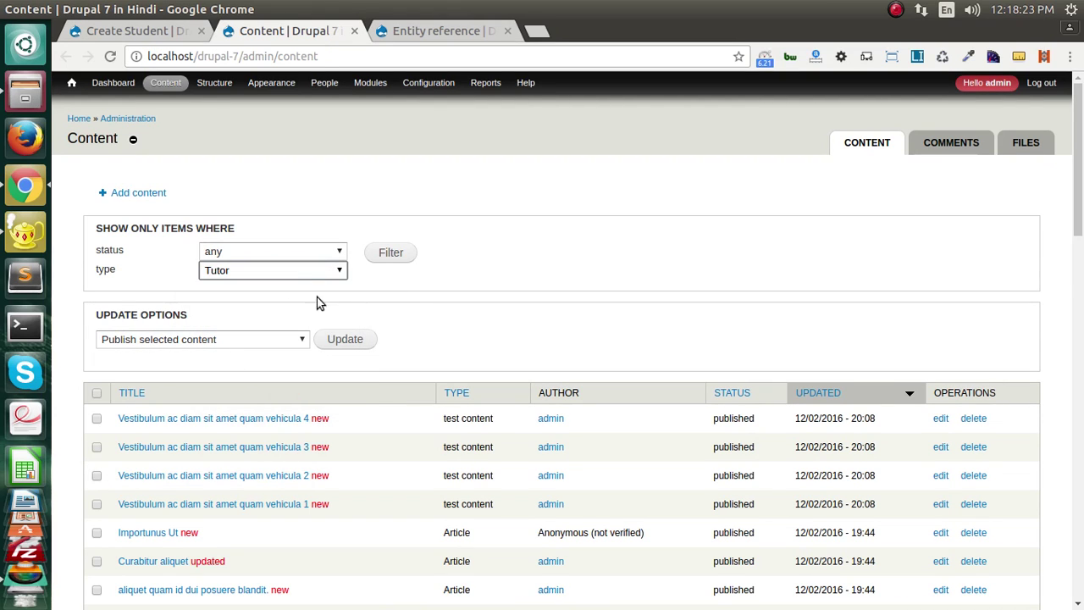
{"action": "left_click", "coordinate": [390, 256]}
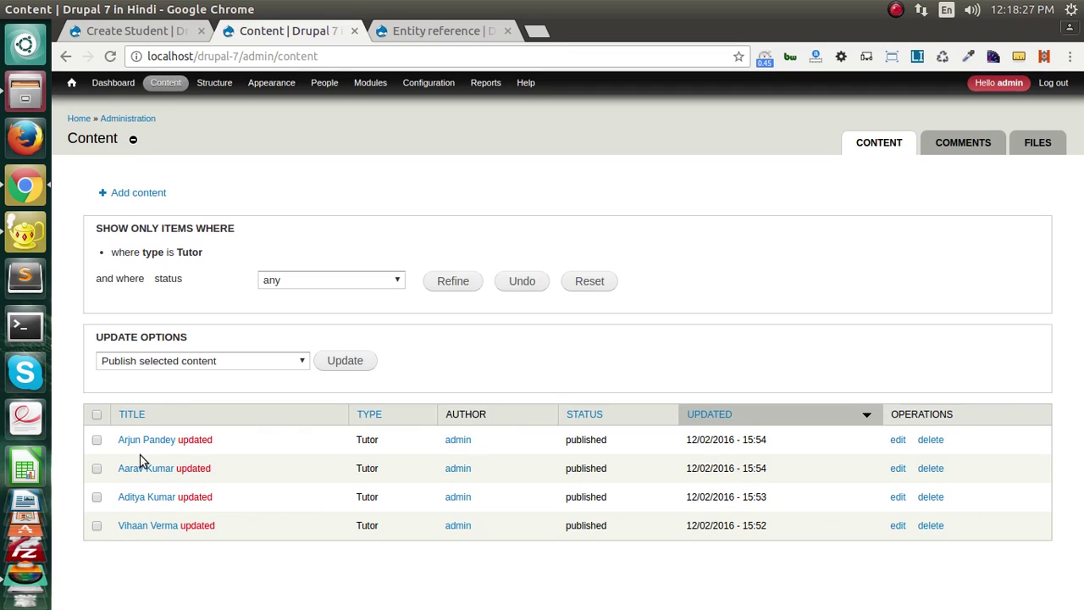
Step: Compare the Tutor items in the filtered content list with the Assign to Tutor choices on the Create Student form
{"action": "left_click_drag", "start_coordinate": [360, 439], "coordinate": [368, 508]}
{"action": "left_click", "coordinate": [367, 539]}
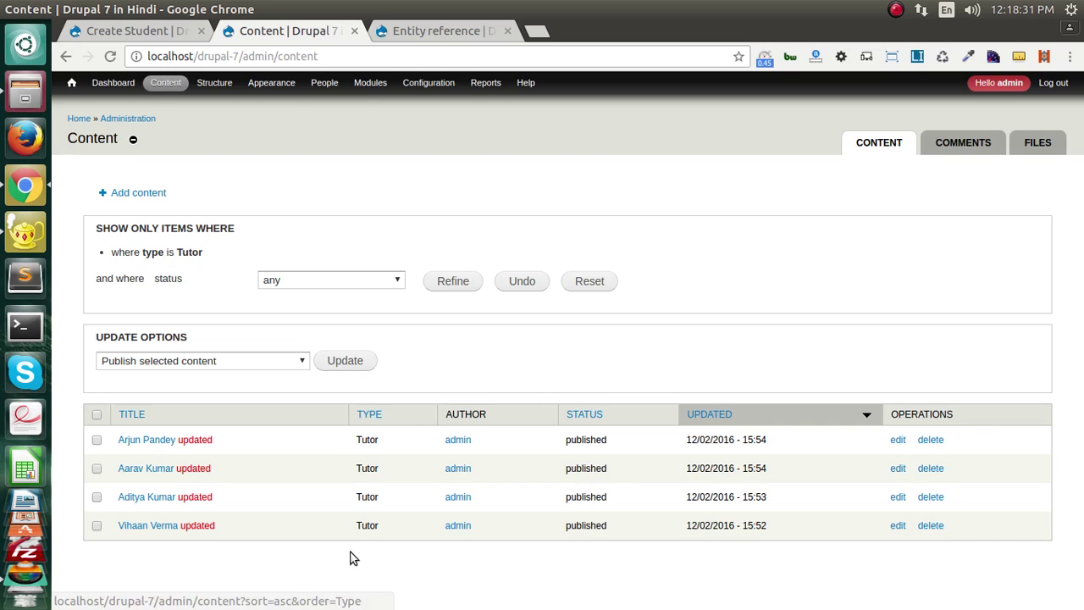
{"action": "left_click", "coordinate": [177, 31]}
{"action": "left_click", "coordinate": [117, 325]}
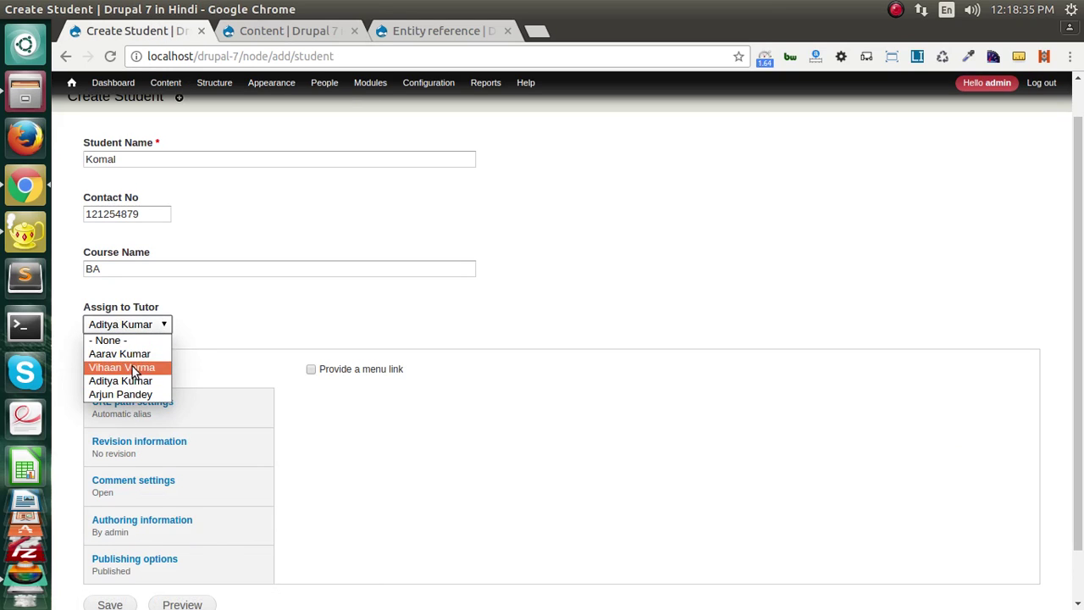
{"action": "left_click", "coordinate": [271, 310]}
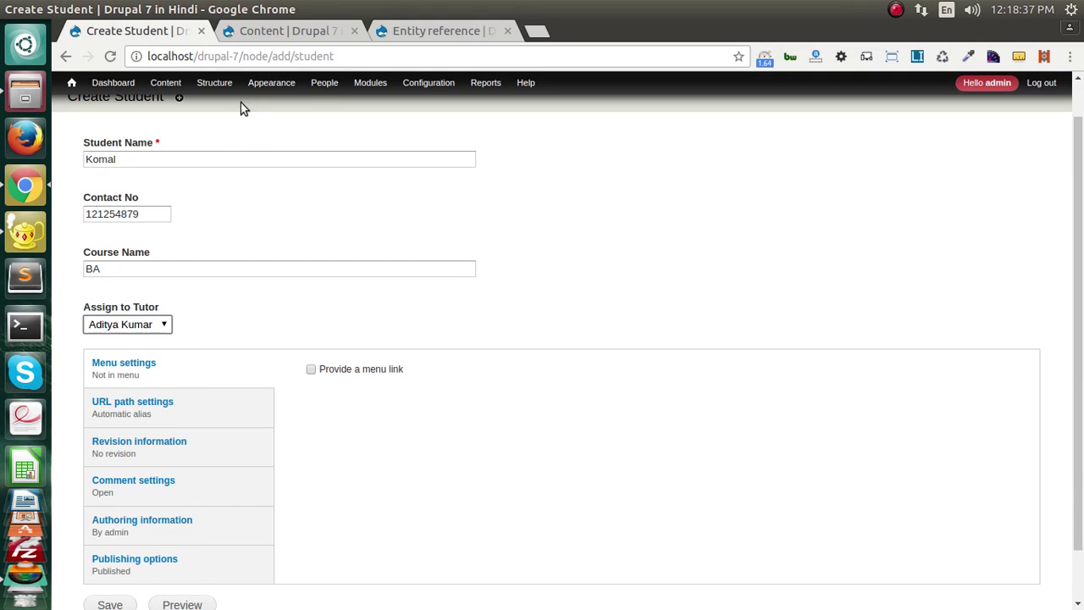
Step: Open the Student content type's field management in a new tab and open the Assign to Tutor field's settings
{"action": "mouse_move", "coordinate": [219, 84]}
{"action": "mouse_move", "coordinate": [231, 123]}
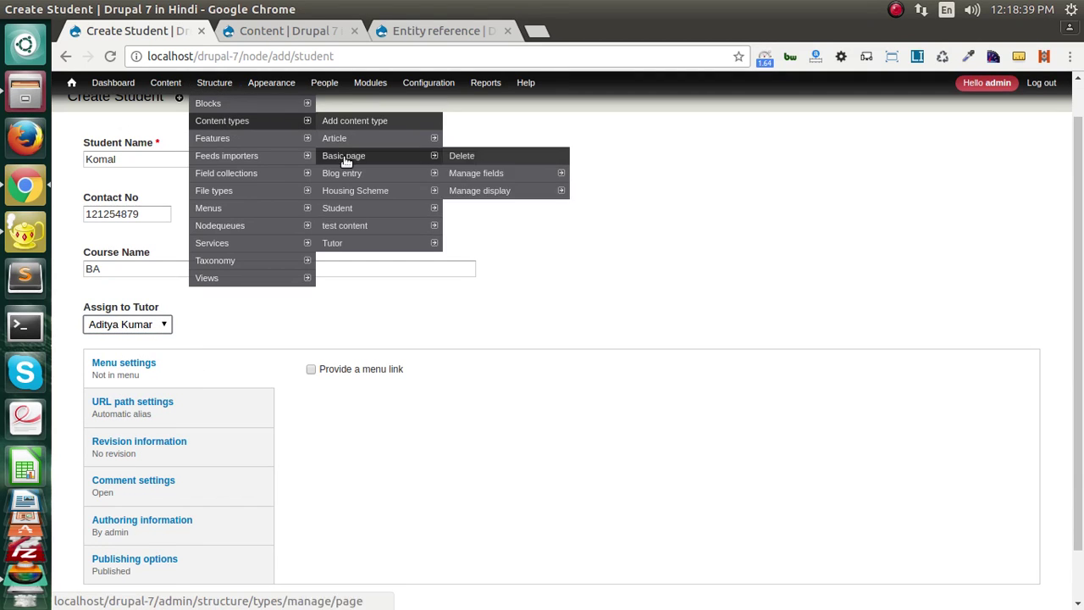
{"action": "mouse_move", "coordinate": [345, 212]}
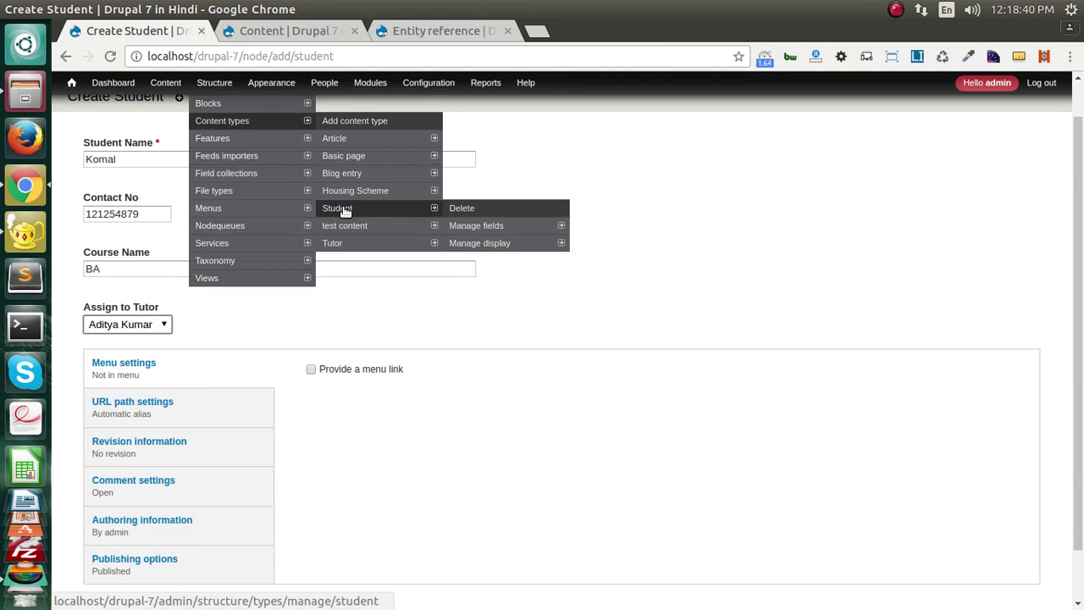
{"action": "middle_click", "coordinate": [464, 227]}
{"action": "left_click", "coordinate": [470, 34]}
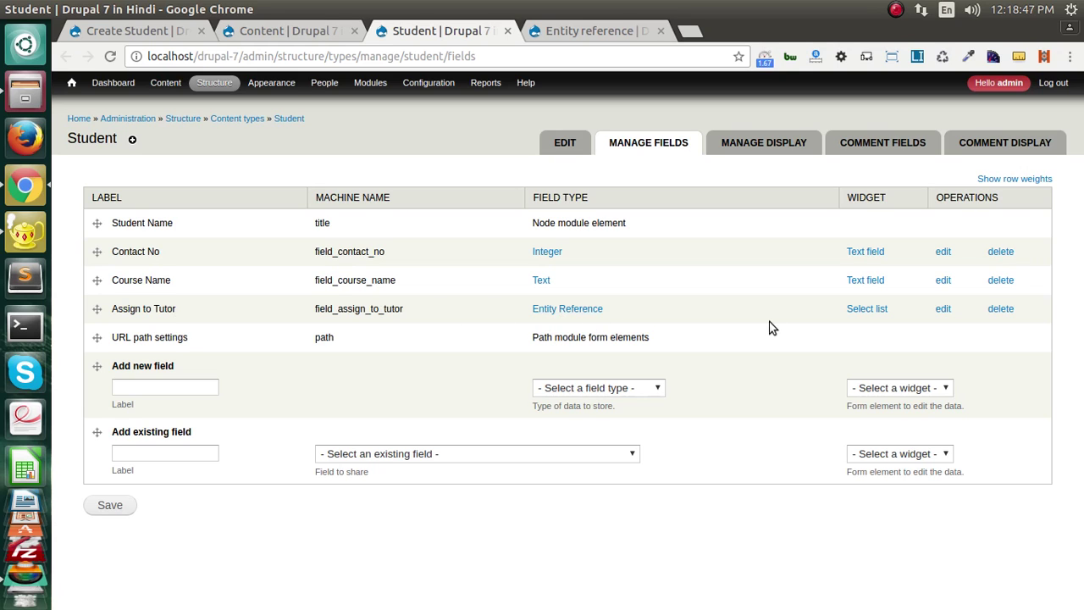
{"action": "left_click", "coordinate": [942, 310]}
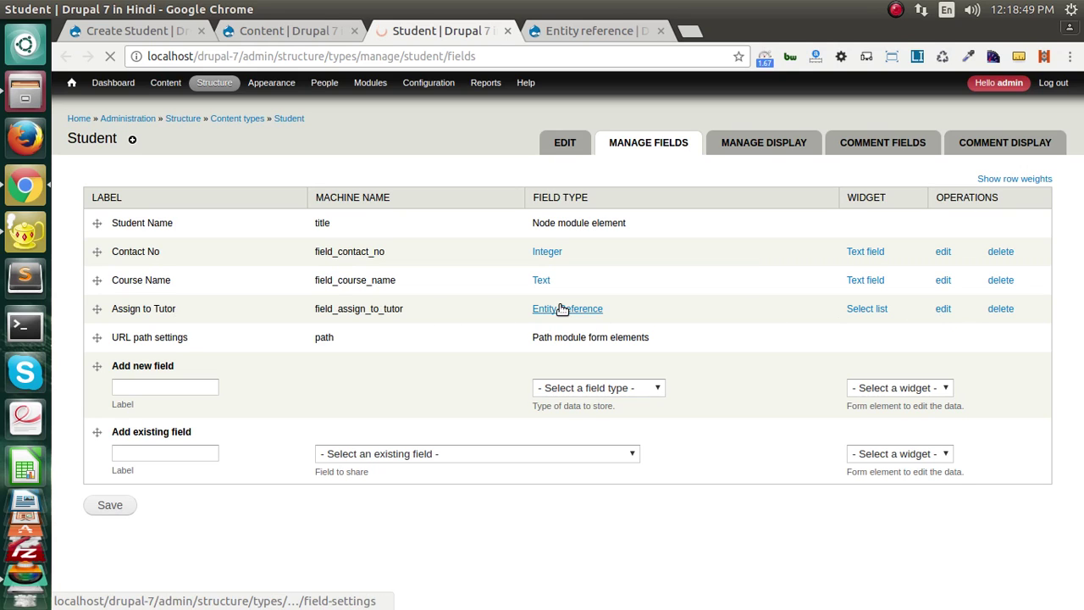
Step: Examine the Assign to Tutor settings, including default value, number of values, target type and target bundles
{"action": "scroll", "coordinate": [161, 267], "scroll_direction": "down", "scroll_amount": 1}
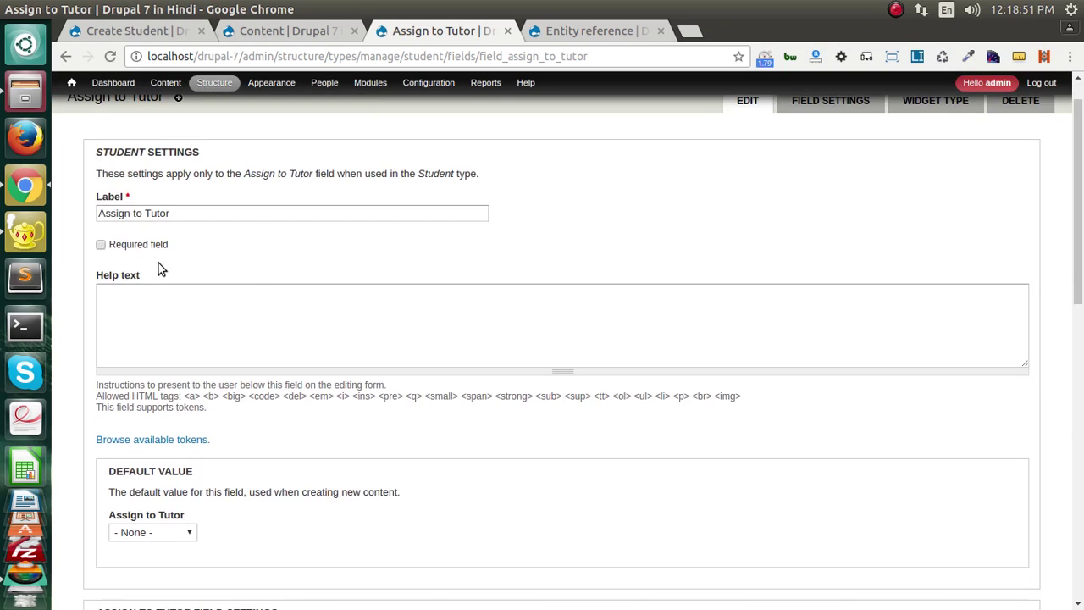
{"action": "scroll", "coordinate": [116, 269], "scroll_direction": "down", "scroll_amount": 10}
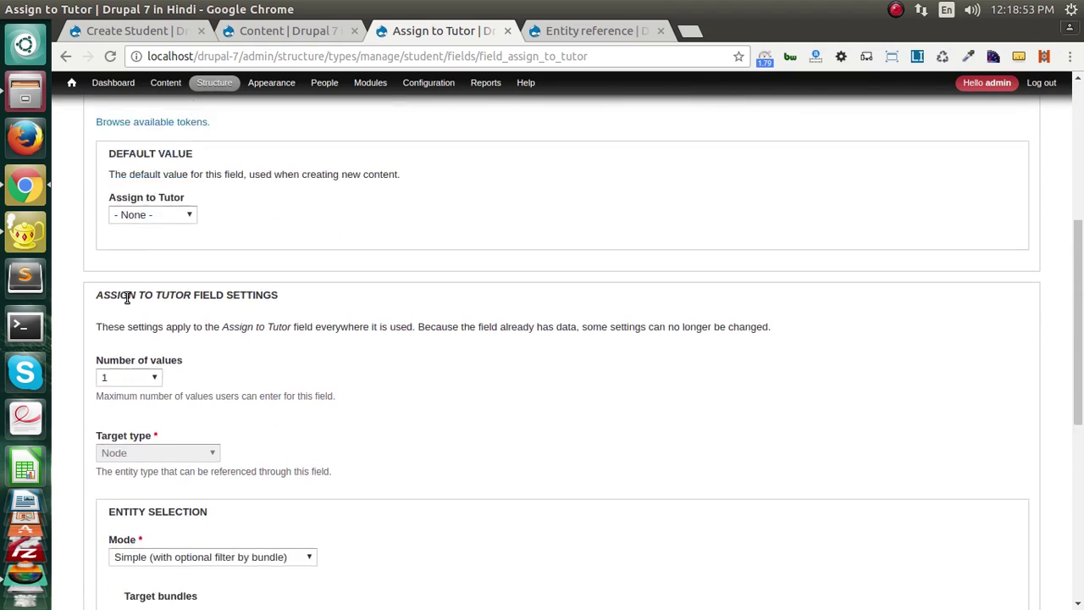
{"action": "scroll", "coordinate": [128, 298], "scroll_direction": "up", "scroll_amount": 3}
{"action": "left_click", "coordinate": [161, 241]}
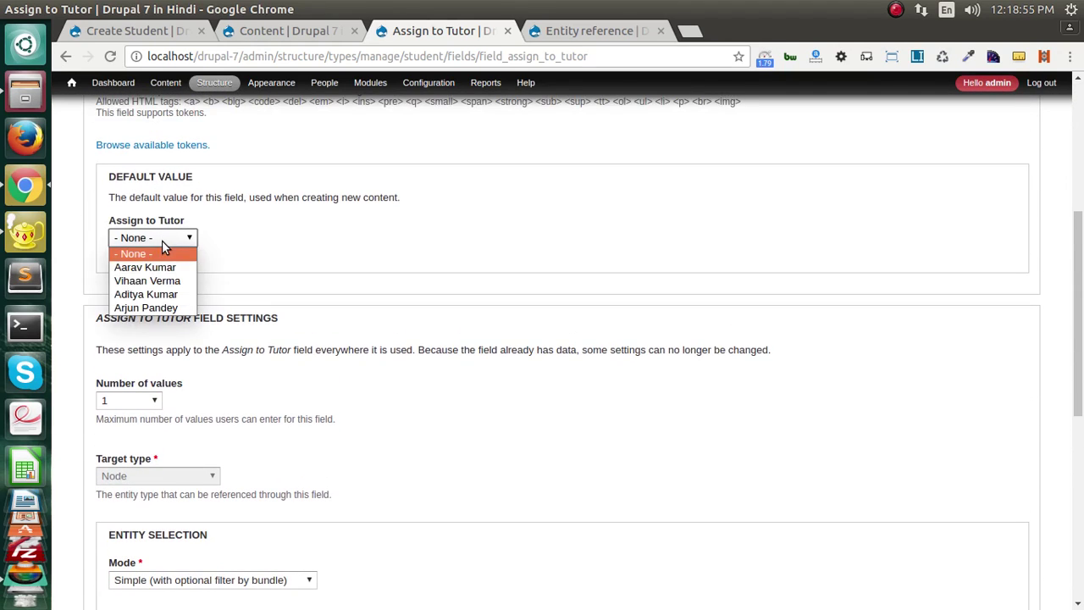
{"action": "left_click", "coordinate": [162, 244]}
{"action": "scroll", "coordinate": [245, 377], "scroll_direction": "down", "scroll_amount": 11}
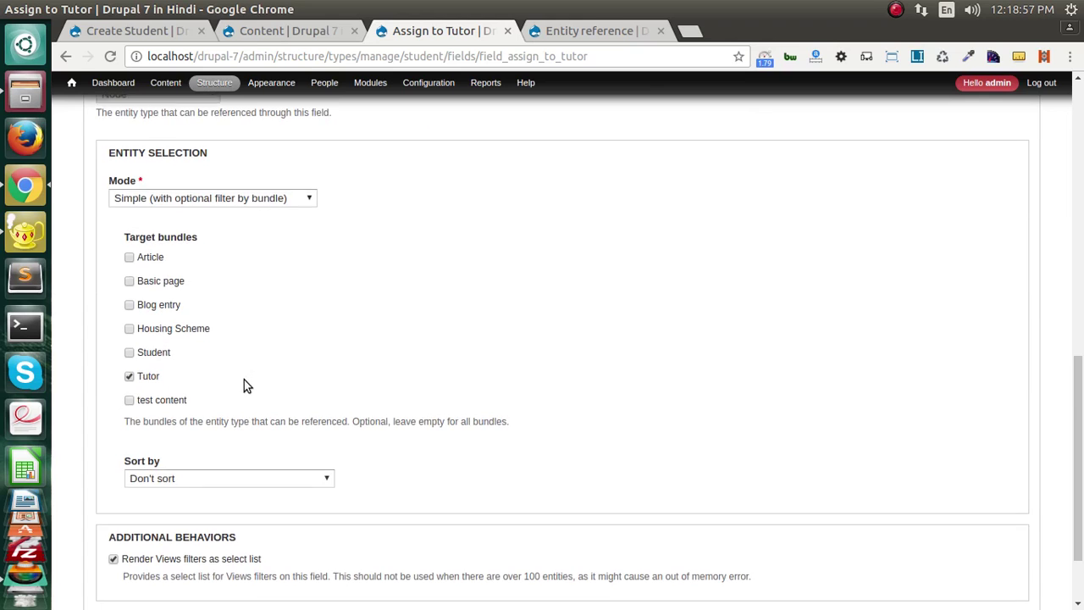
{"action": "scroll", "coordinate": [244, 385], "scroll_direction": "up", "scroll_amount": 9}
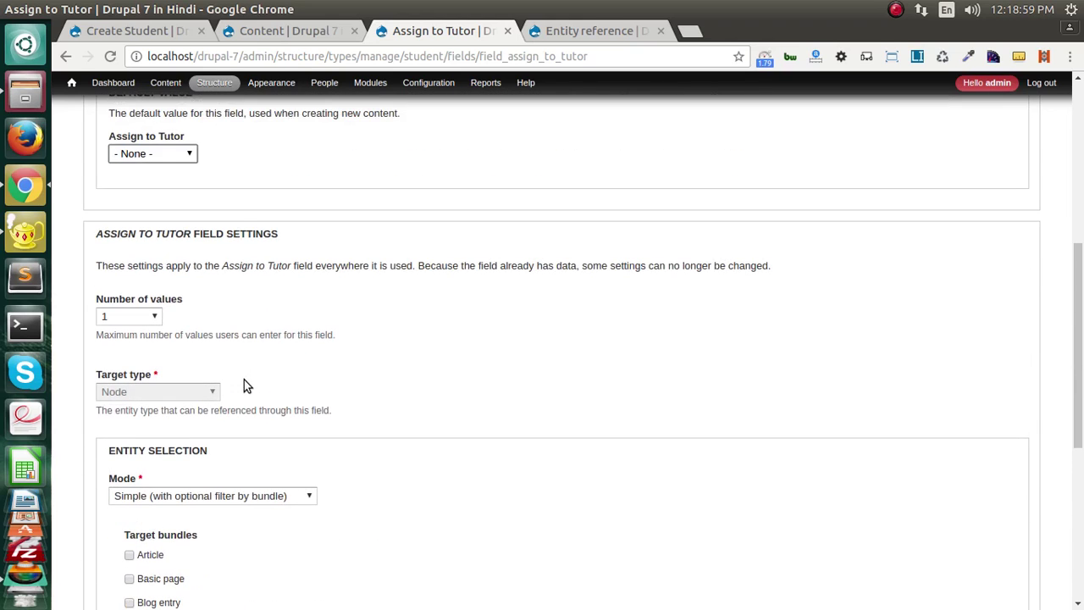
{"action": "scroll", "coordinate": [203, 394], "scroll_direction": "up", "scroll_amount": 10}
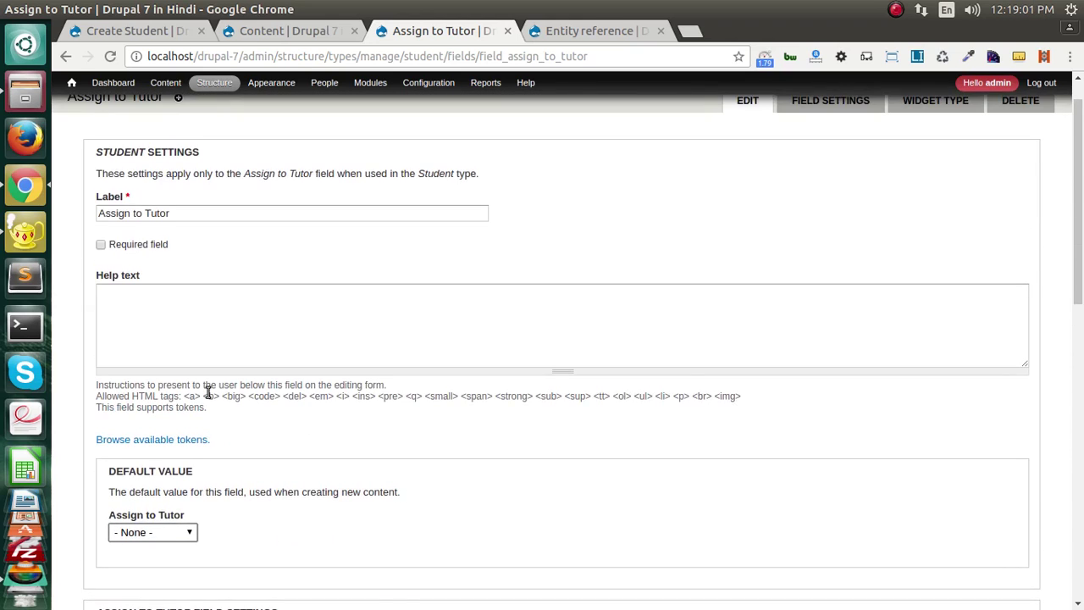
{"action": "left_click", "coordinate": [59, 57]}
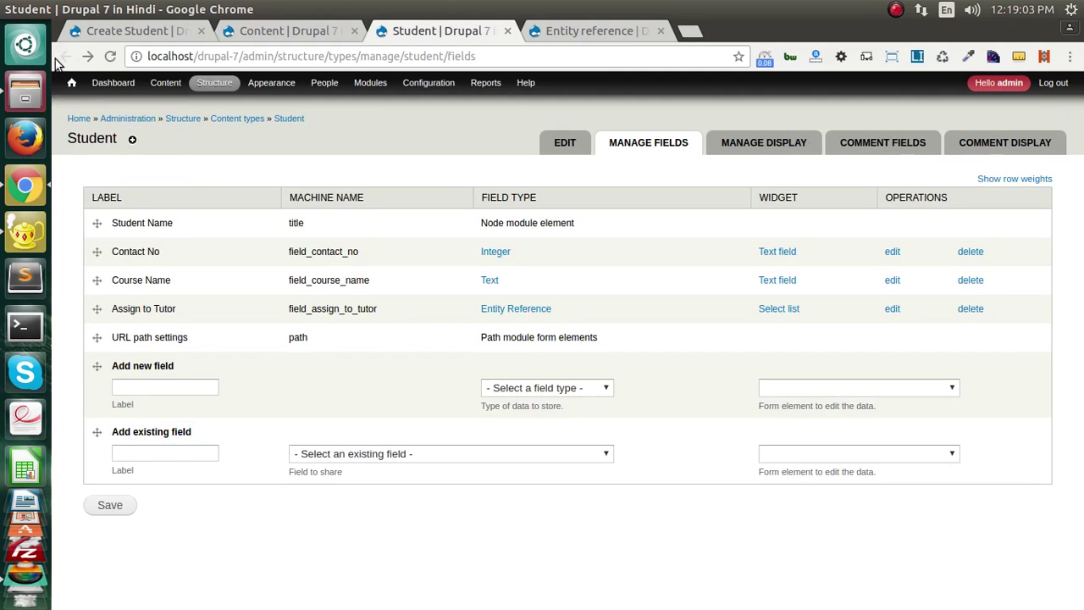
{"action": "left_click", "coordinate": [145, 385]}
{"action": "type", "text": "To"}
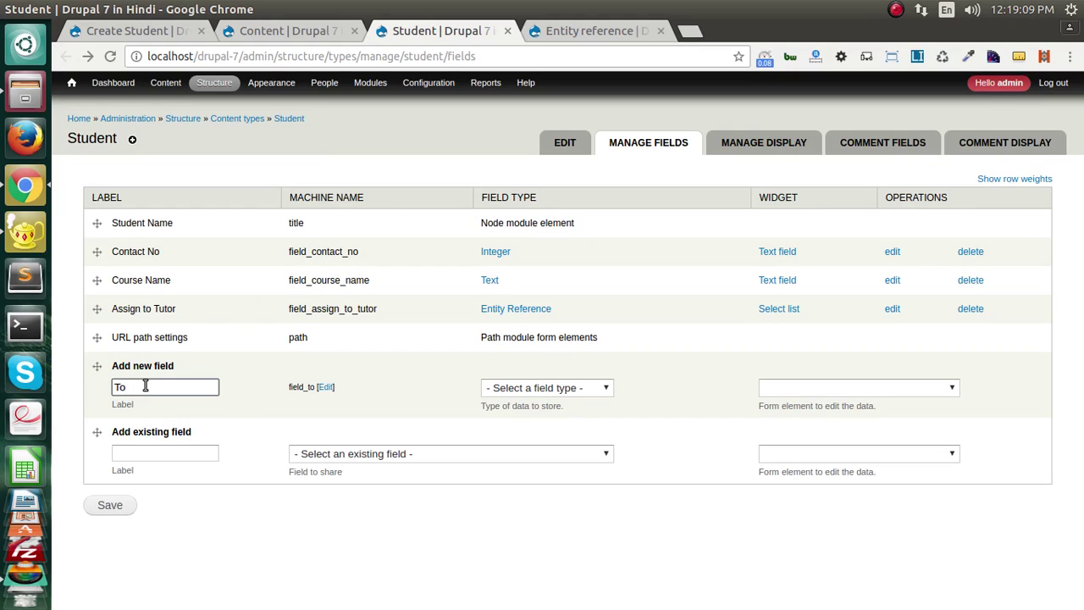
{"action": "key", "text": "BackSpace"}
{"action": "key", "text": "BackSpace"}
{"action": "type", "text": "tuto"}
{"action": "left_click", "coordinate": [557, 388]}
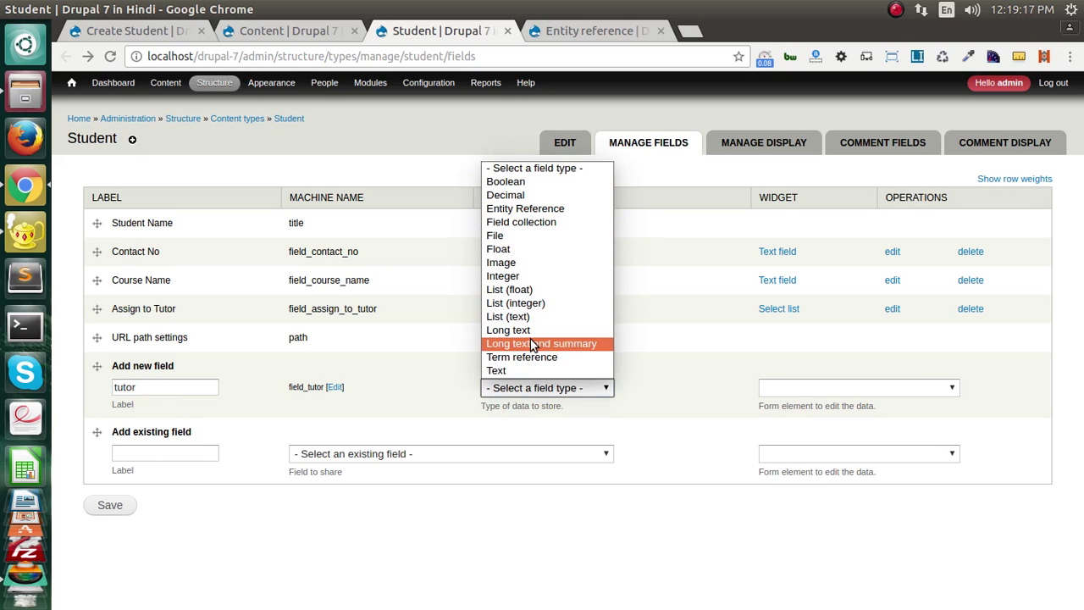
{"action": "left_click", "coordinate": [527, 209]}
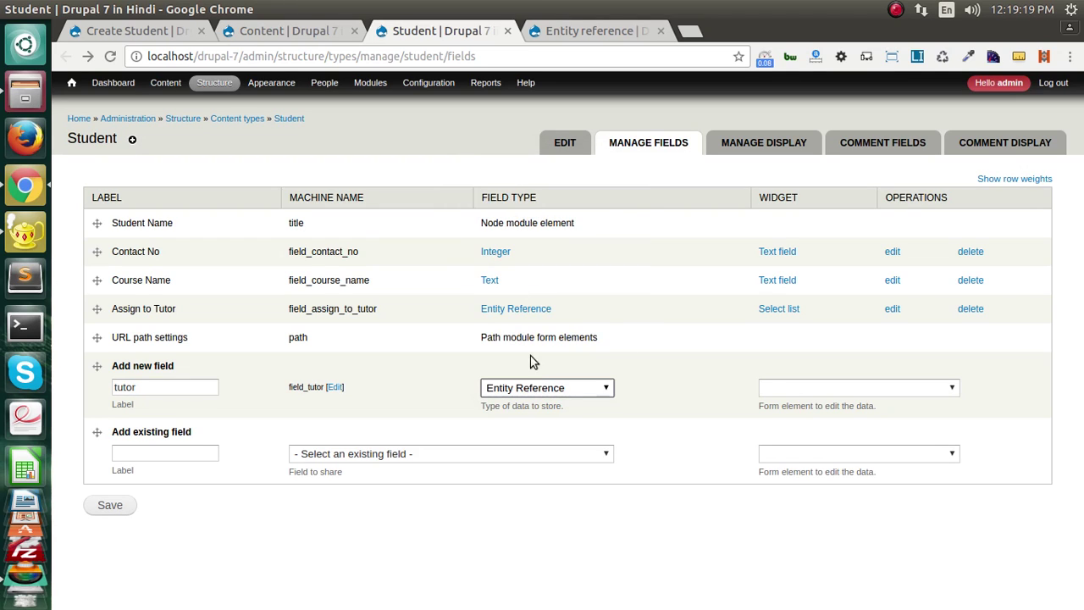
{"action": "left_click", "coordinate": [779, 390]}
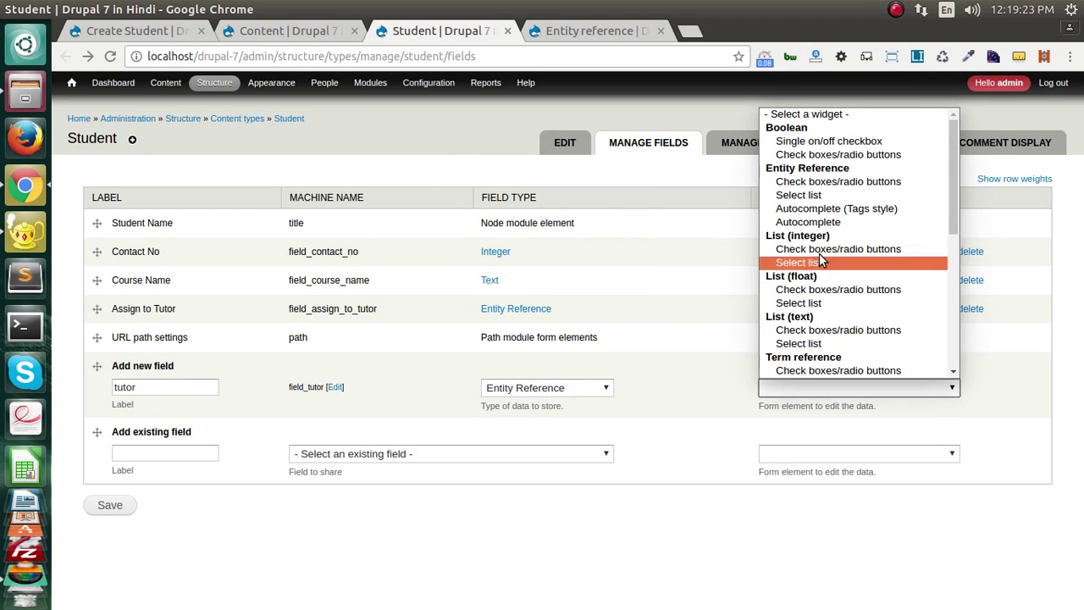
{"action": "left_click", "coordinate": [619, 309]}
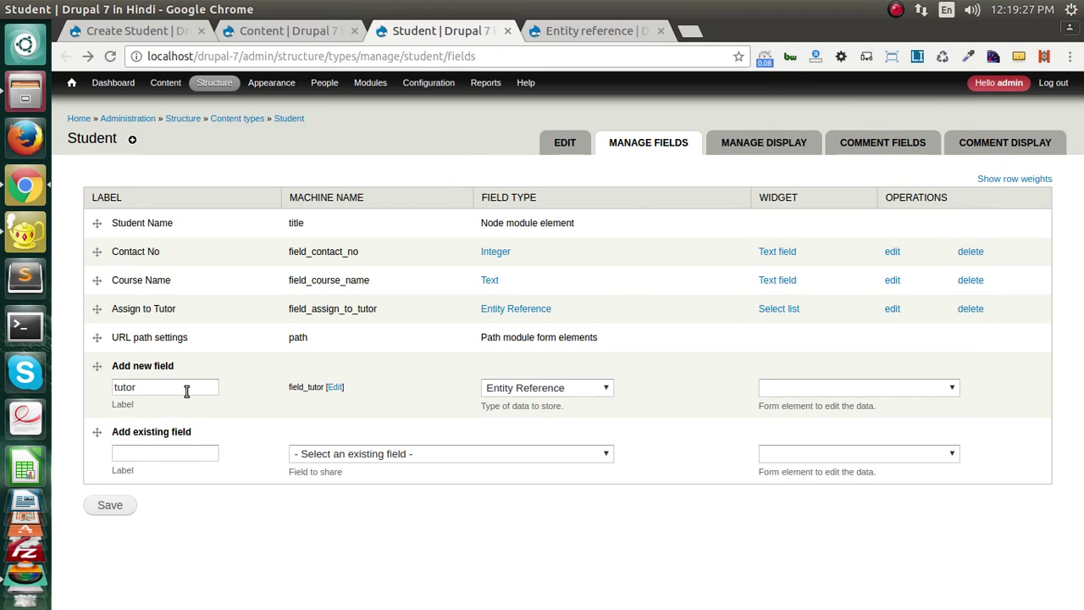
{"action": "key", "text": "Return"}
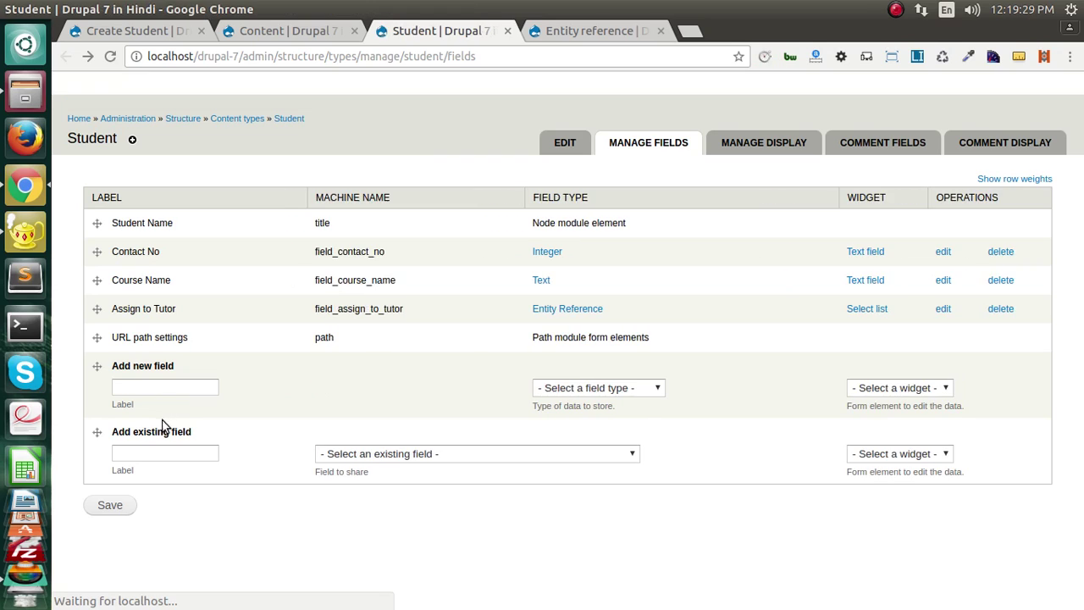
Step: Add a new field labelled Tutor to the Student content type as an Entity Reference with the Select list widget, and save it
{"action": "left_click", "coordinate": [149, 457]}
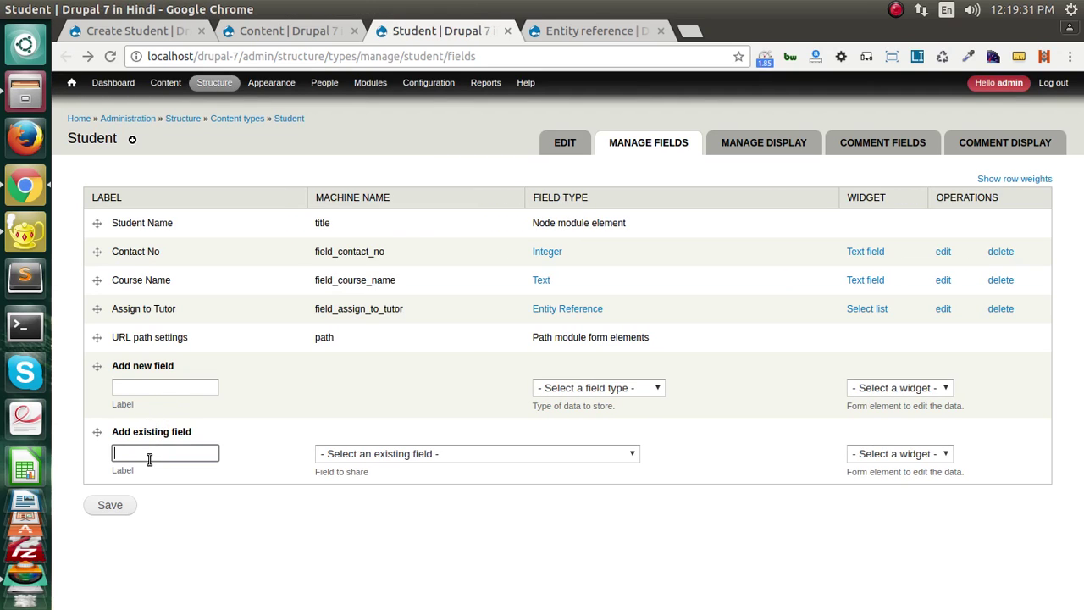
{"action": "left_click", "coordinate": [169, 386]}
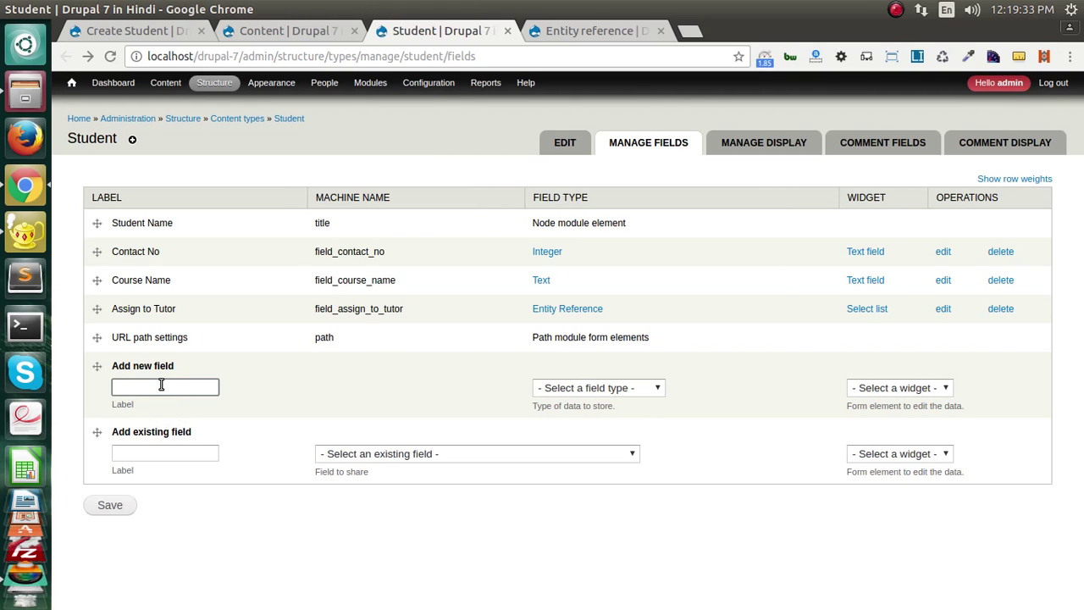
{"action": "type", "text": "Tutor"}
{"action": "key", "text": "BackSpace"}
{"action": "type", "text": "tor"}
{"action": "left_click", "coordinate": [623, 390]}
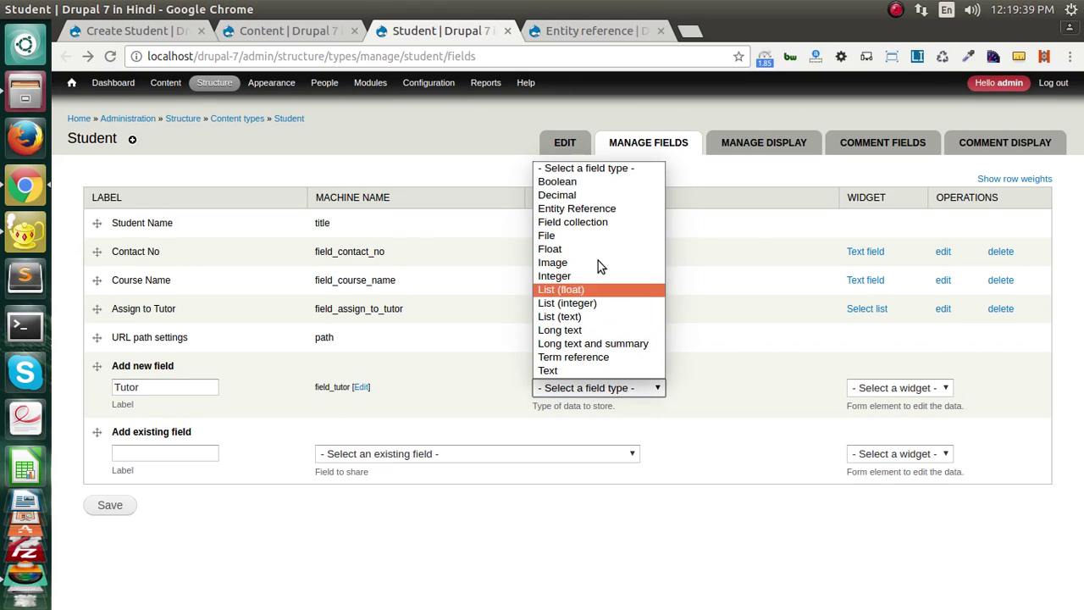
{"action": "left_click", "coordinate": [585, 209]}
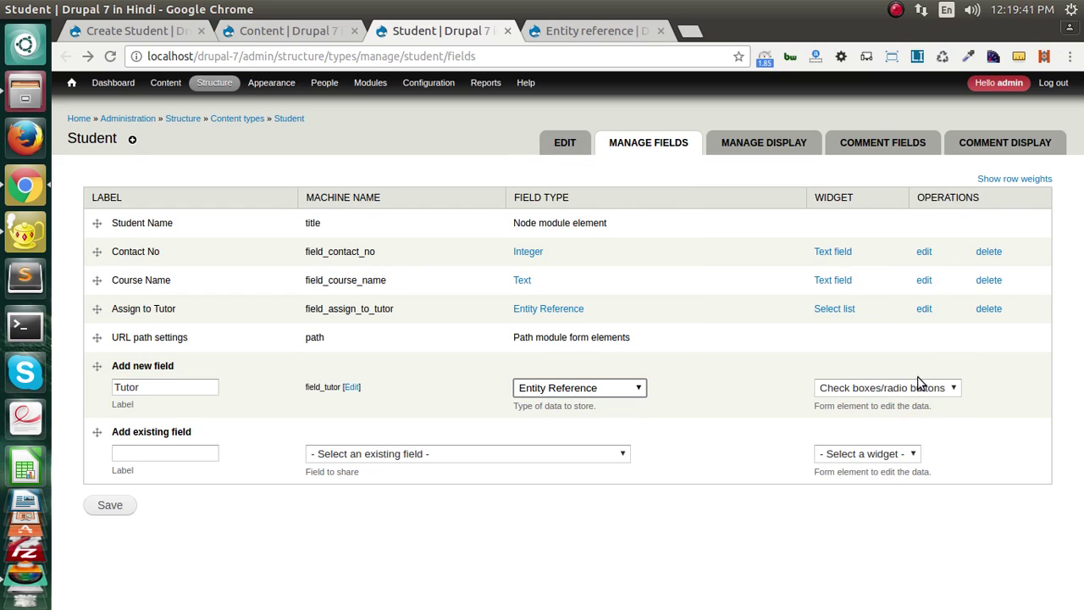
{"action": "left_click", "coordinate": [856, 389]}
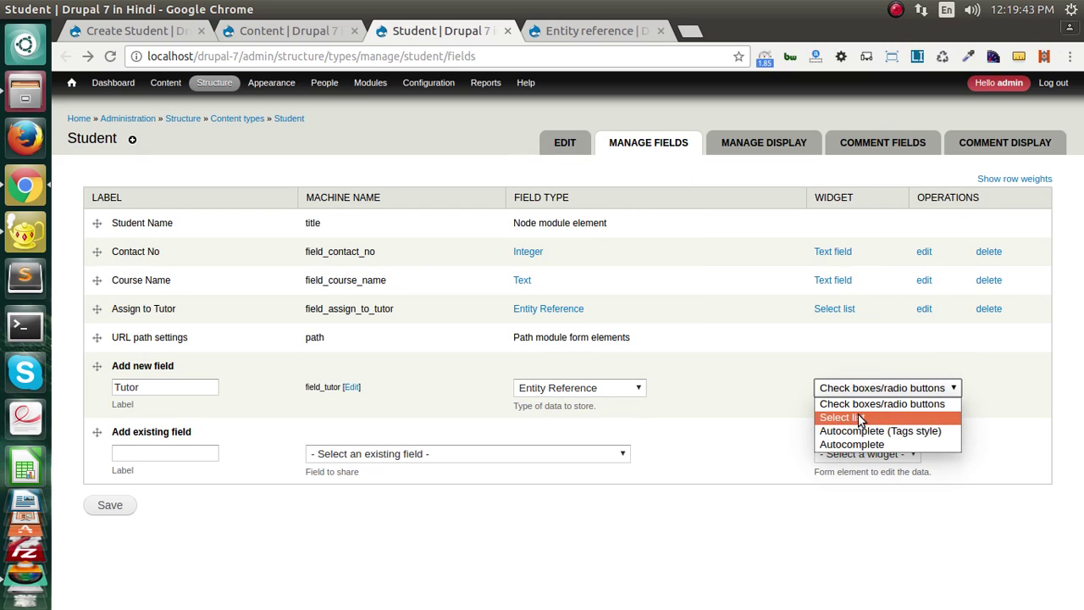
{"action": "left_click", "coordinate": [859, 415]}
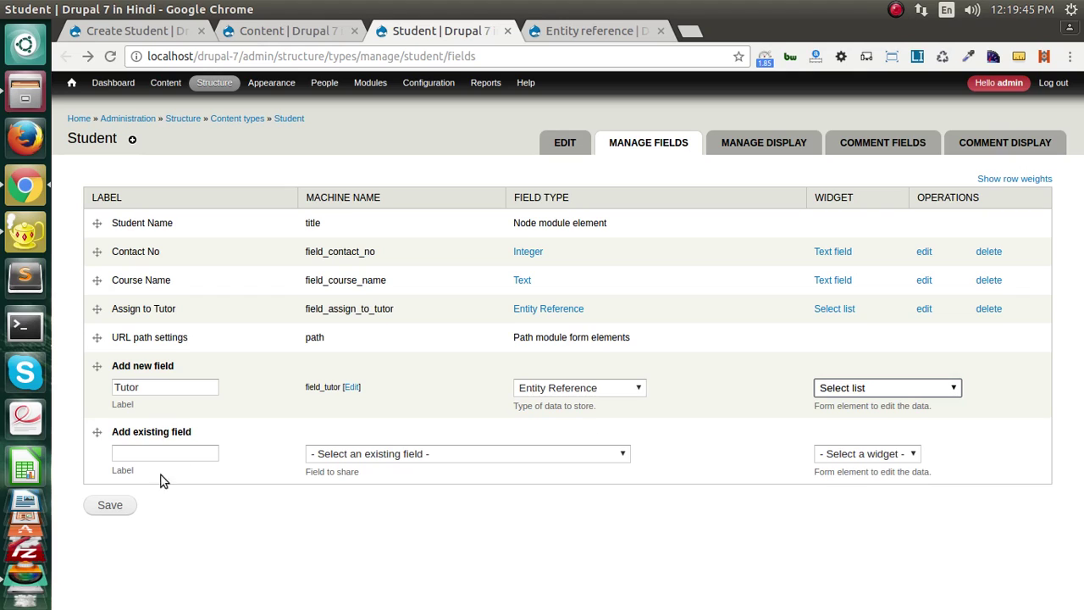
{"action": "left_click", "coordinate": [110, 504]}
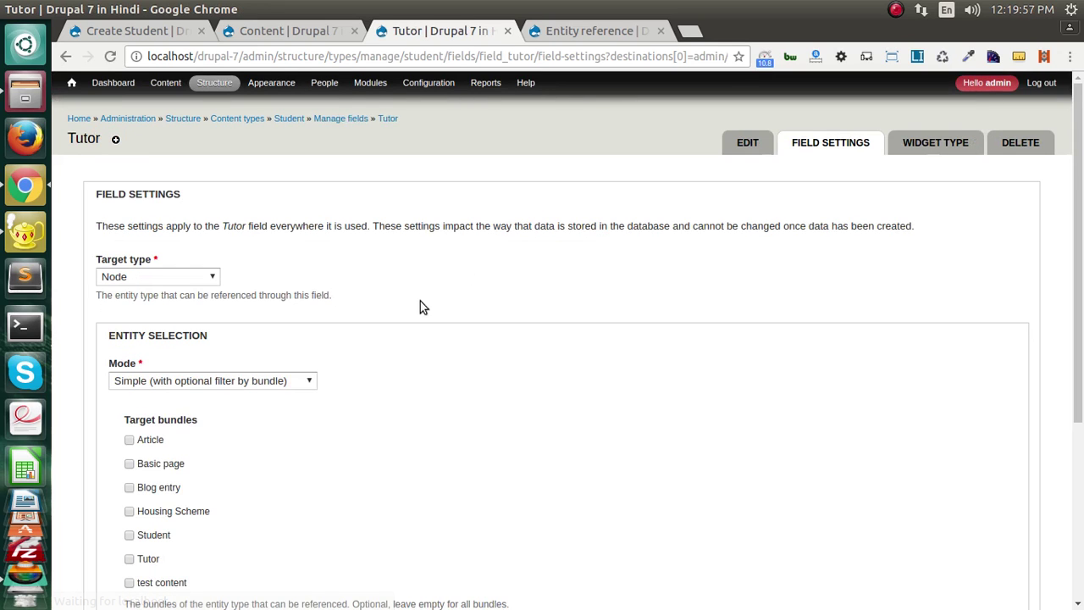
Step: Keep Node as the new field's target type, select Tutor as the target bundle, and save the field settings
{"action": "left_click", "coordinate": [158, 275]}
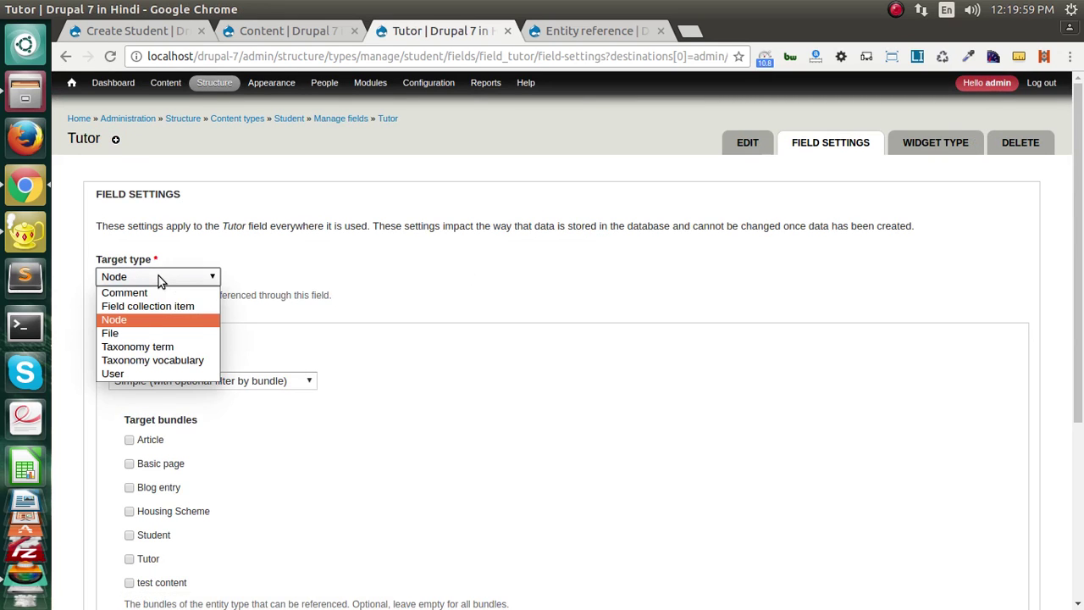
{"action": "left_click", "coordinate": [158, 275]}
{"action": "scroll", "coordinate": [346, 296], "scroll_direction": "down", "scroll_amount": 2}
{"action": "scroll", "coordinate": [347, 292], "scroll_direction": "down", "scroll_amount": 1}
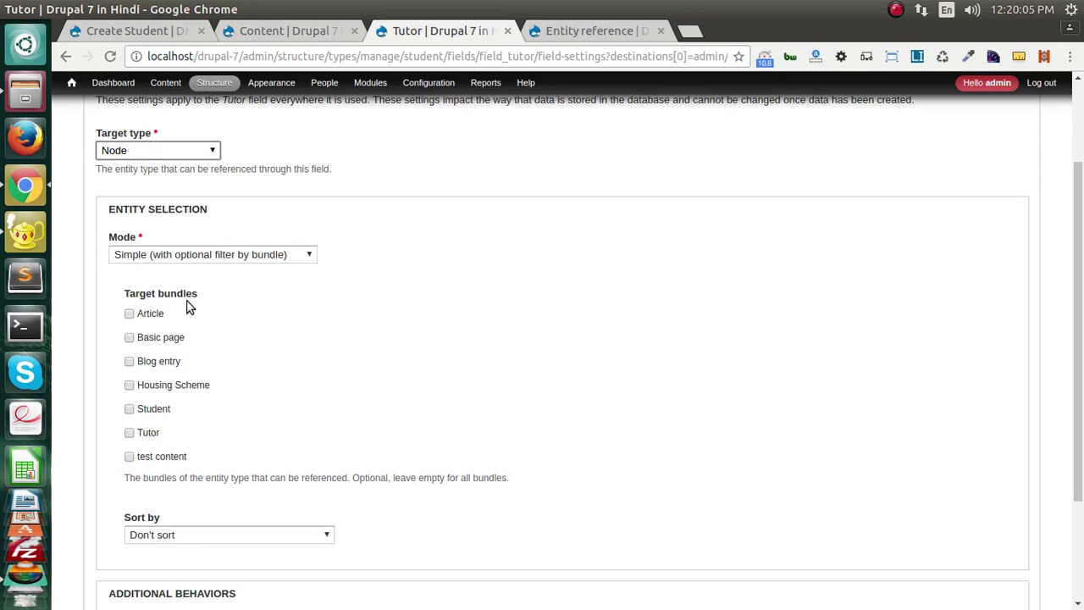
{"action": "left_click", "coordinate": [144, 434]}
{"action": "scroll", "coordinate": [170, 400], "scroll_direction": "down", "scroll_amount": 3}
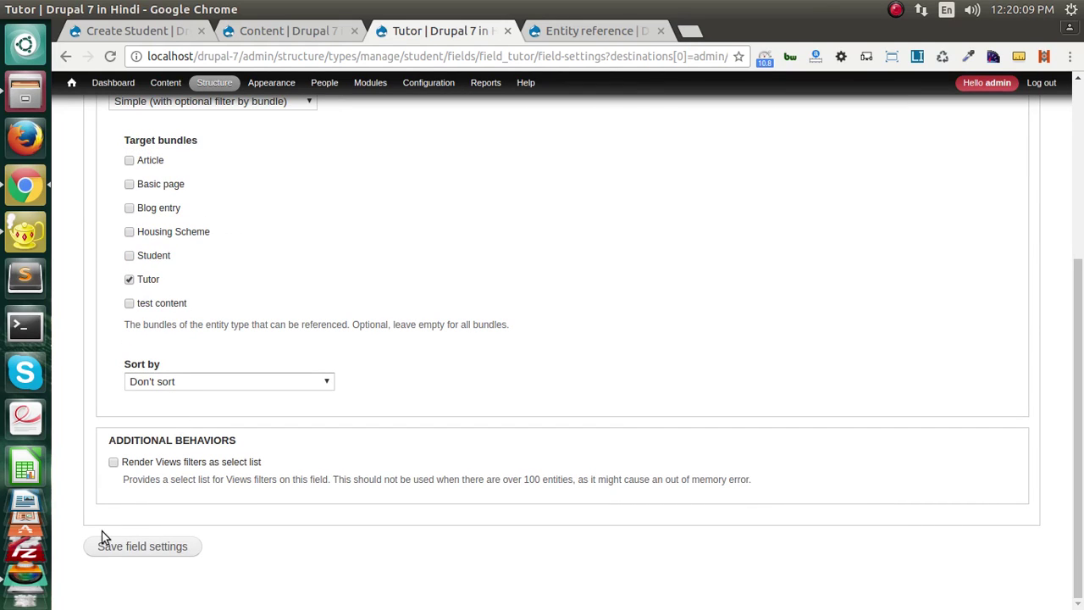
{"action": "left_click", "coordinate": [122, 550]}
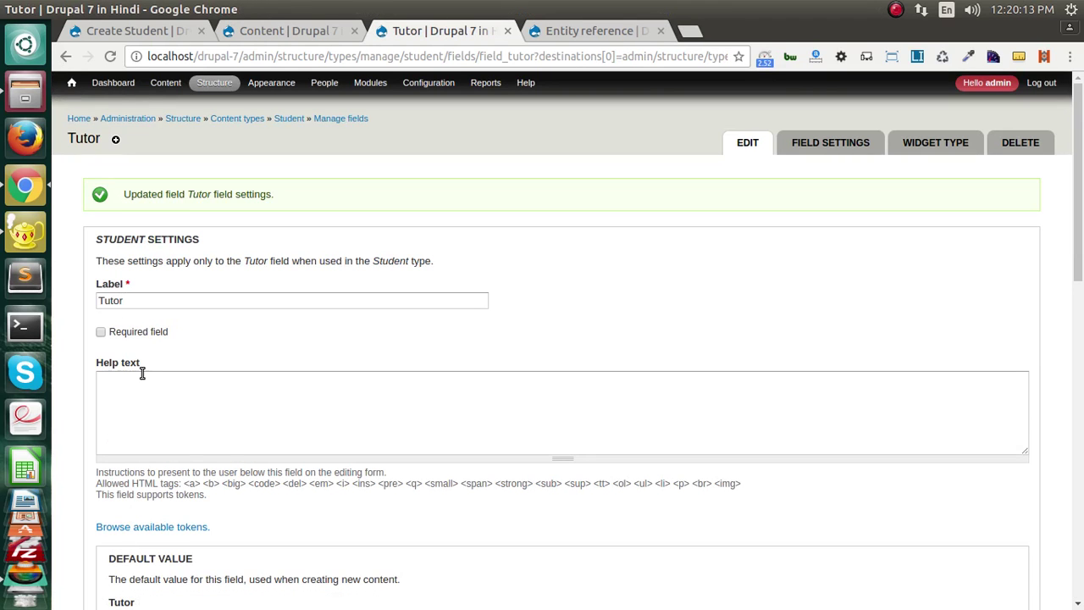
Step: Review the Tutor field's number of values, target type and target bundles, and save its configuration
{"action": "scroll", "coordinate": [200, 217], "scroll_direction": "down", "scroll_amount": 10}
{"action": "scroll", "coordinate": [198, 472], "scroll_direction": "up", "scroll_amount": 3}
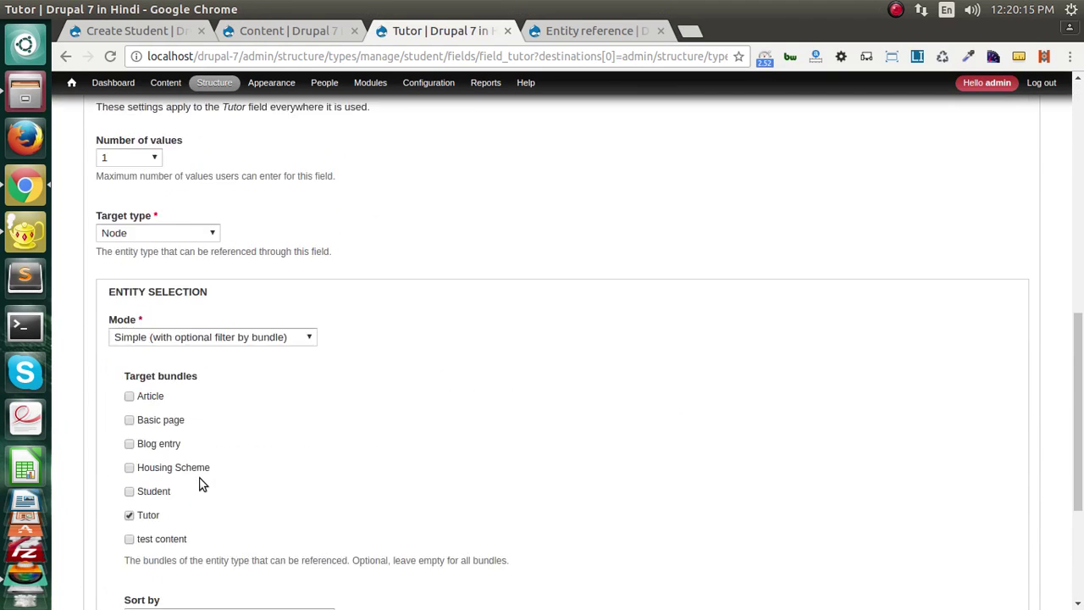
{"action": "scroll", "coordinate": [200, 484], "scroll_direction": "down", "scroll_amount": 3}
{"action": "left_click", "coordinate": [133, 568]}
{"action": "scroll", "coordinate": [244, 380], "scroll_direction": "up", "scroll_amount": 15}
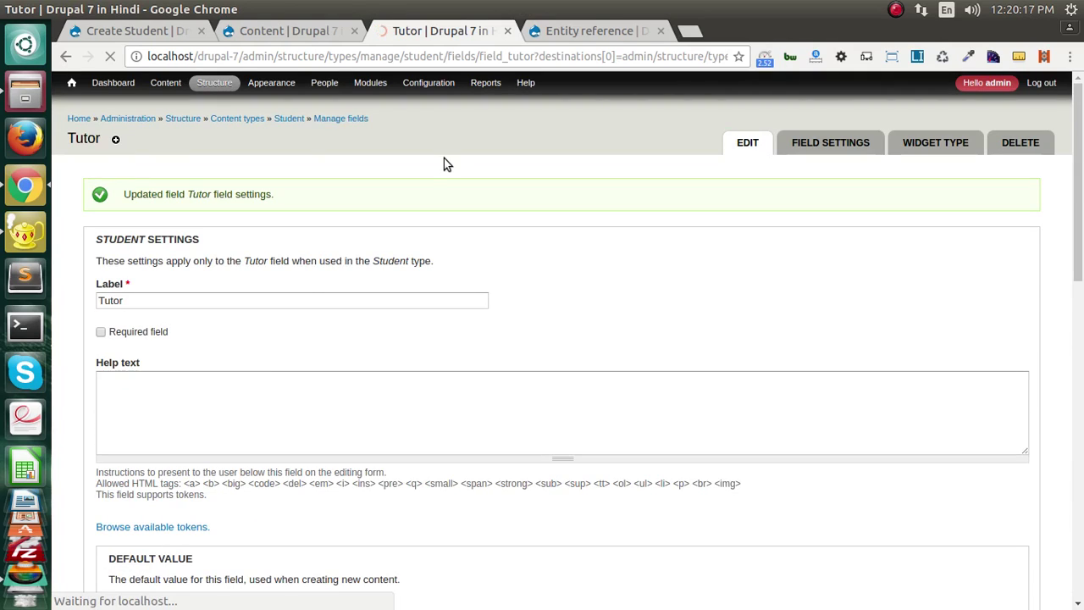
Step: Open a new Create Student form and compare the choices offered by the Tutor and Assign to Tutor fields
{"action": "mouse_move", "coordinate": [225, 80]}
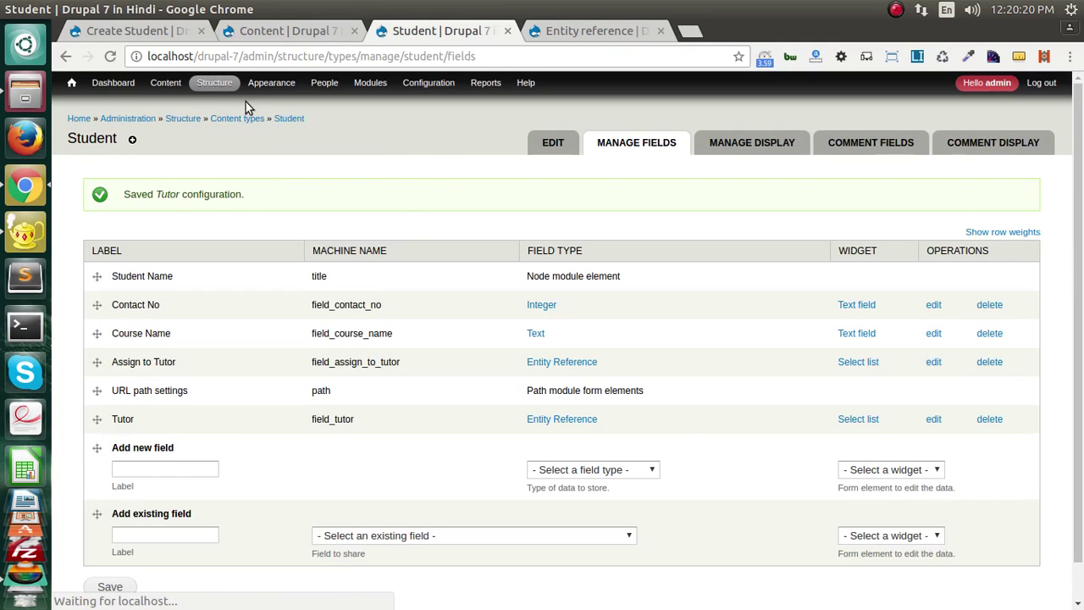
{"action": "mouse_move", "coordinate": [165, 82]}
{"action": "mouse_move", "coordinate": [178, 102]}
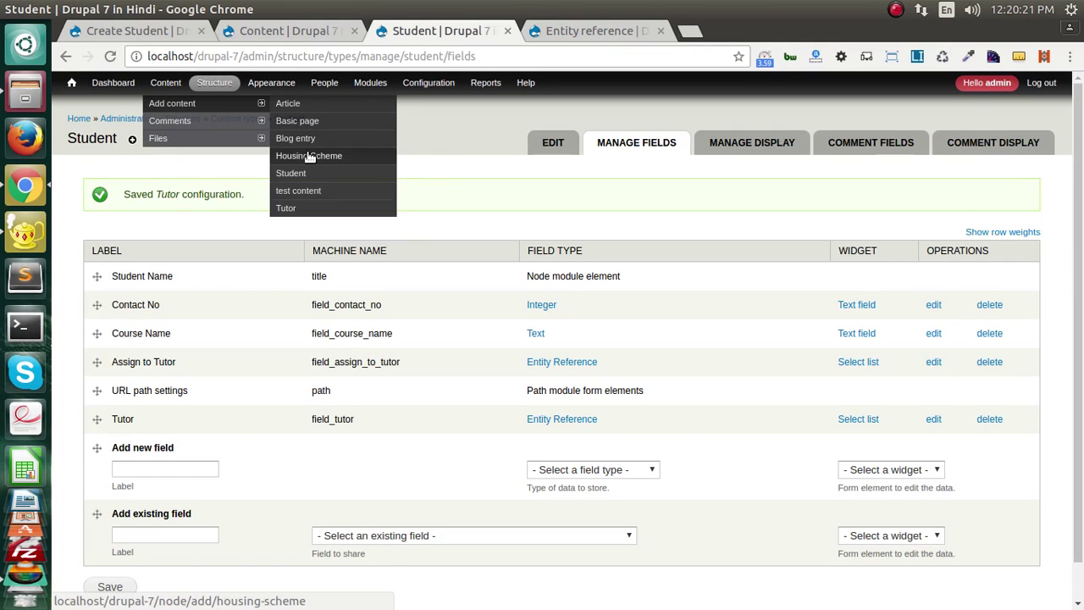
{"action": "left_click", "coordinate": [299, 177]}
{"action": "scroll", "coordinate": [210, 382], "scroll_direction": "down", "scroll_amount": 3}
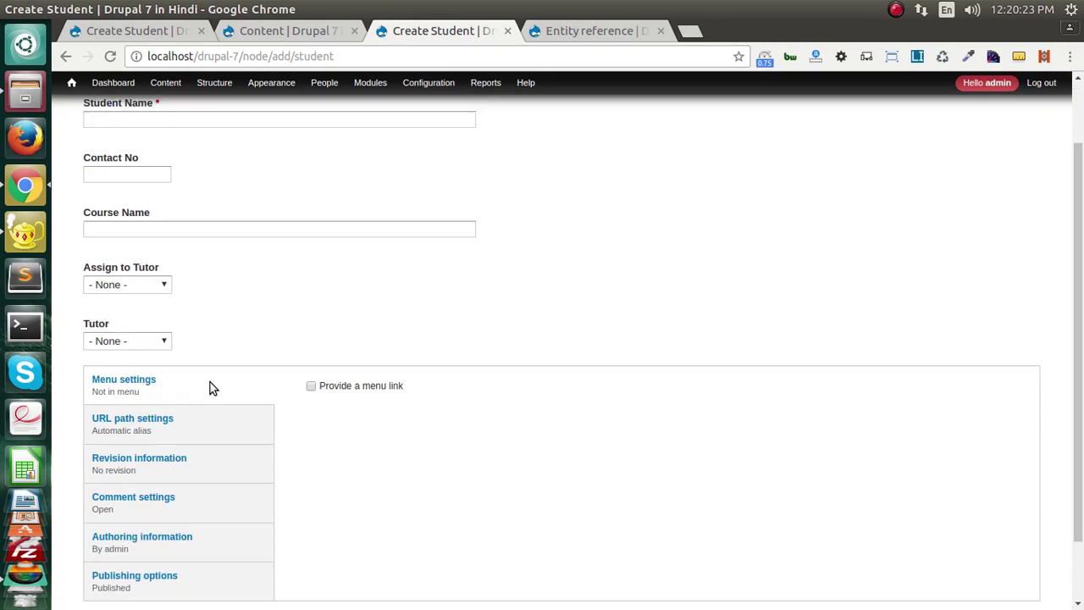
{"action": "left_click", "coordinate": [136, 269]}
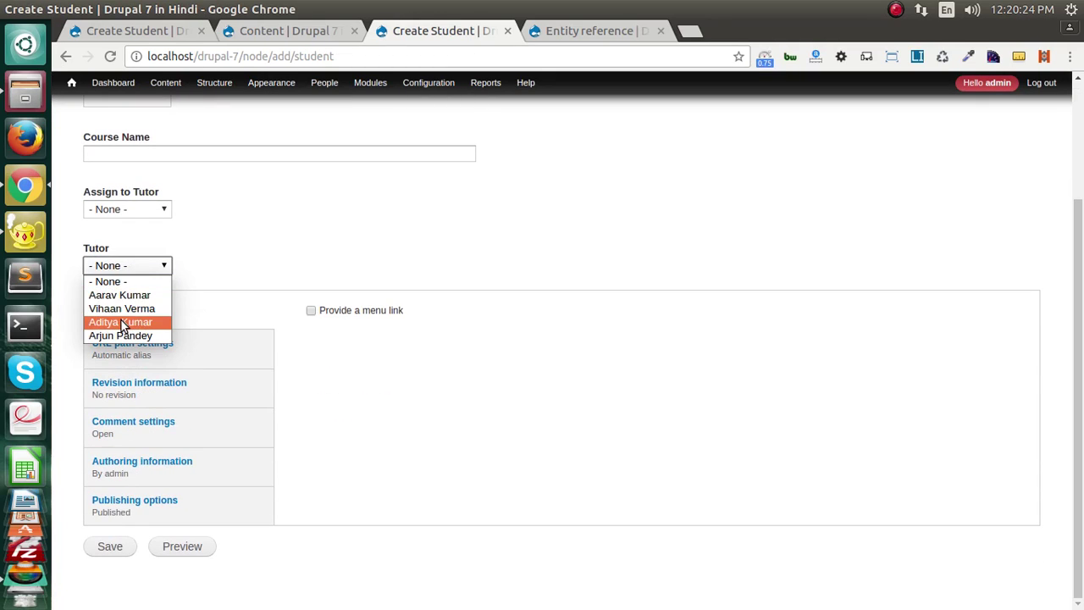
{"action": "double_click", "coordinate": [98, 252]}
{"action": "left_click", "coordinate": [124, 269]}
{"action": "left_click", "coordinate": [135, 209]}
{"action": "left_click", "coordinate": [135, 209]}
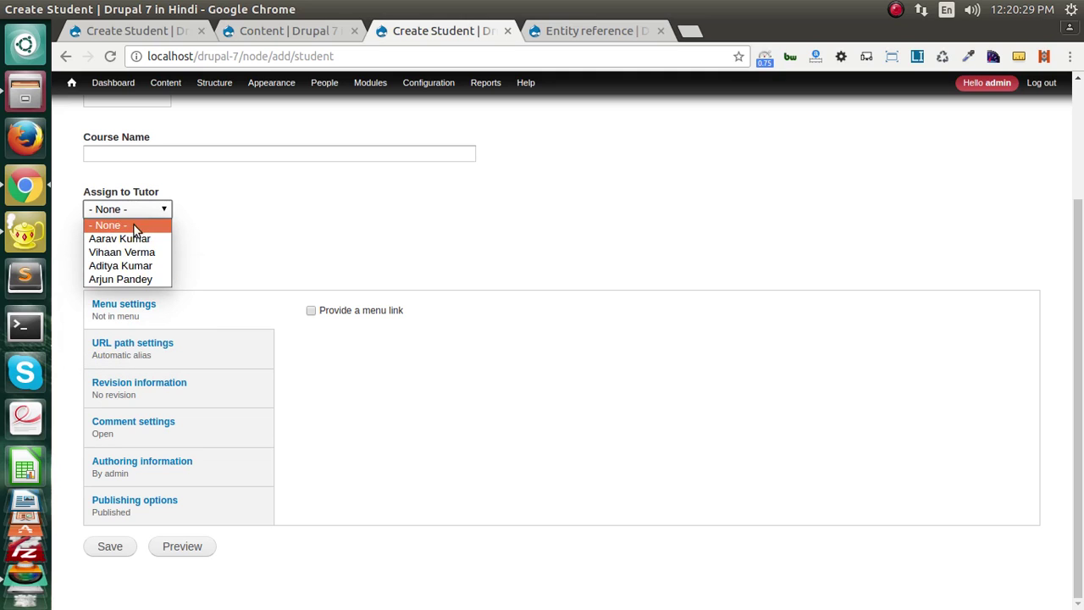
{"action": "left_click", "coordinate": [245, 234]}
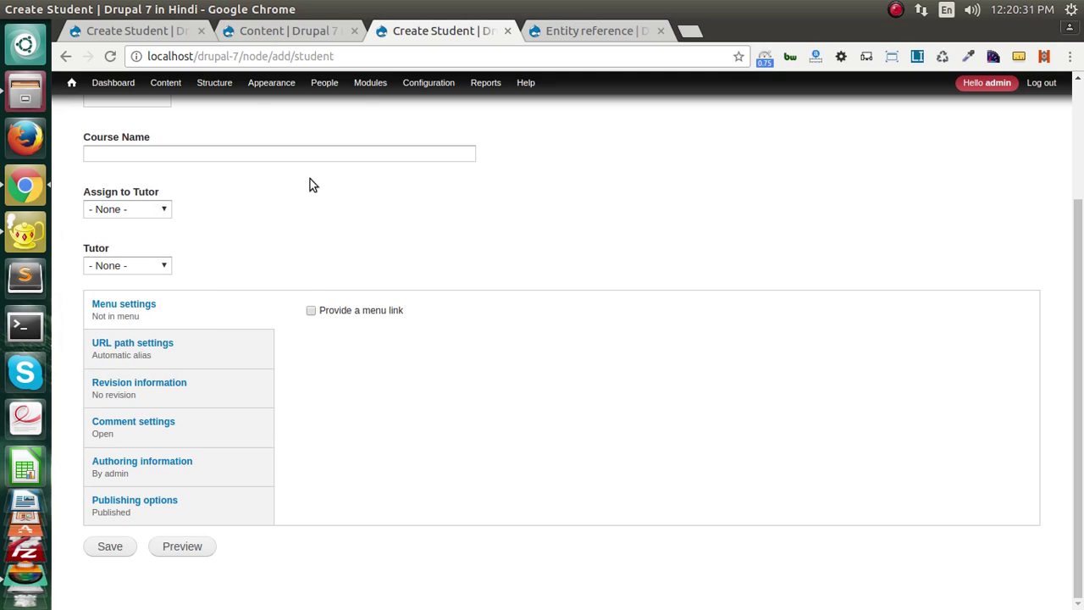
Step: Return to the Student content type's field management and delete the Tutor field, confirming the deletion
{"action": "mouse_move", "coordinate": [217, 84]}
{"action": "mouse_move", "coordinate": [225, 121]}
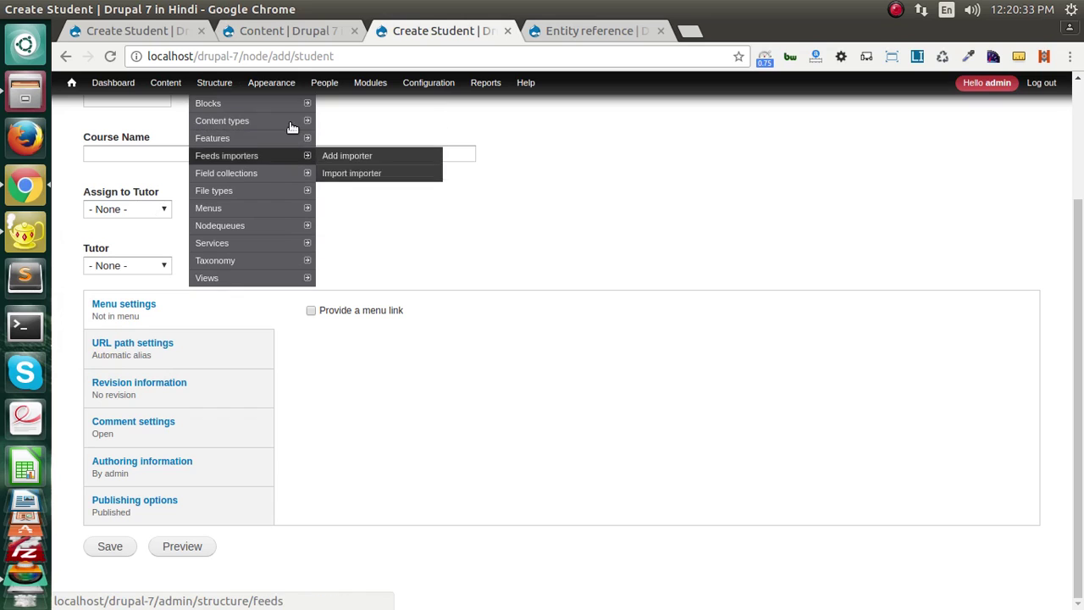
{"action": "mouse_move", "coordinate": [341, 216]}
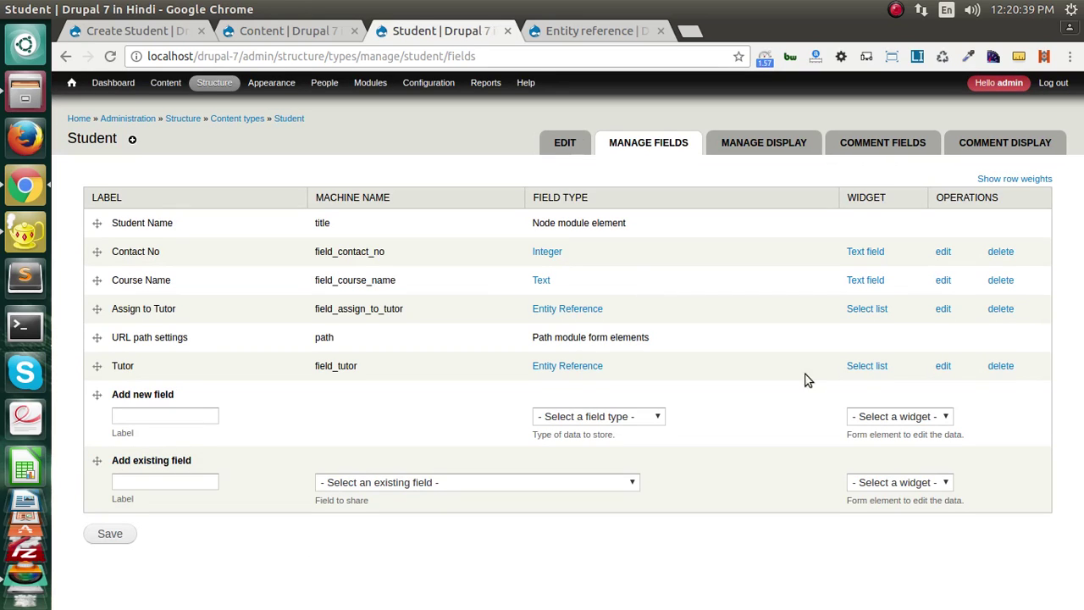
{"action": "left_click", "coordinate": [1004, 369]}
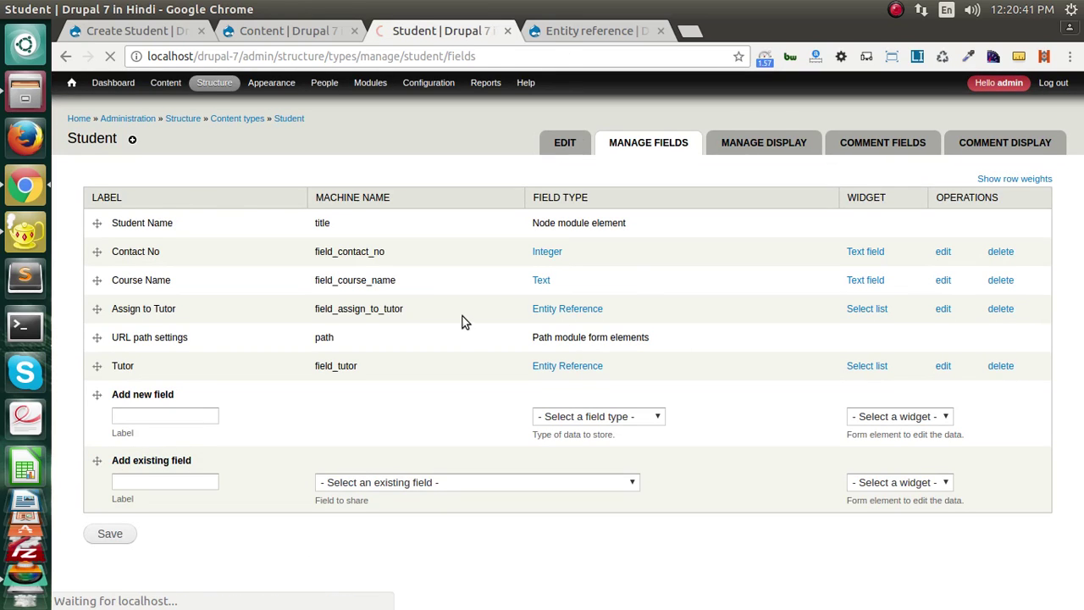
{"action": "left_click", "coordinate": [109, 212]}
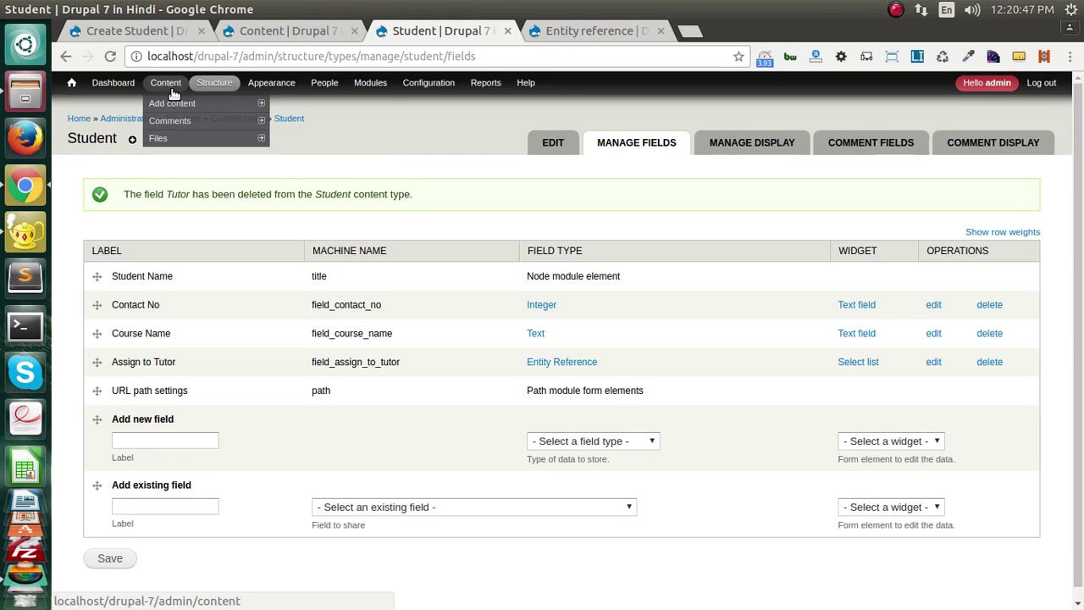
Step: Open a new Create Student form and enter the student's name and contact number
{"action": "mouse_move", "coordinate": [167, 102]}
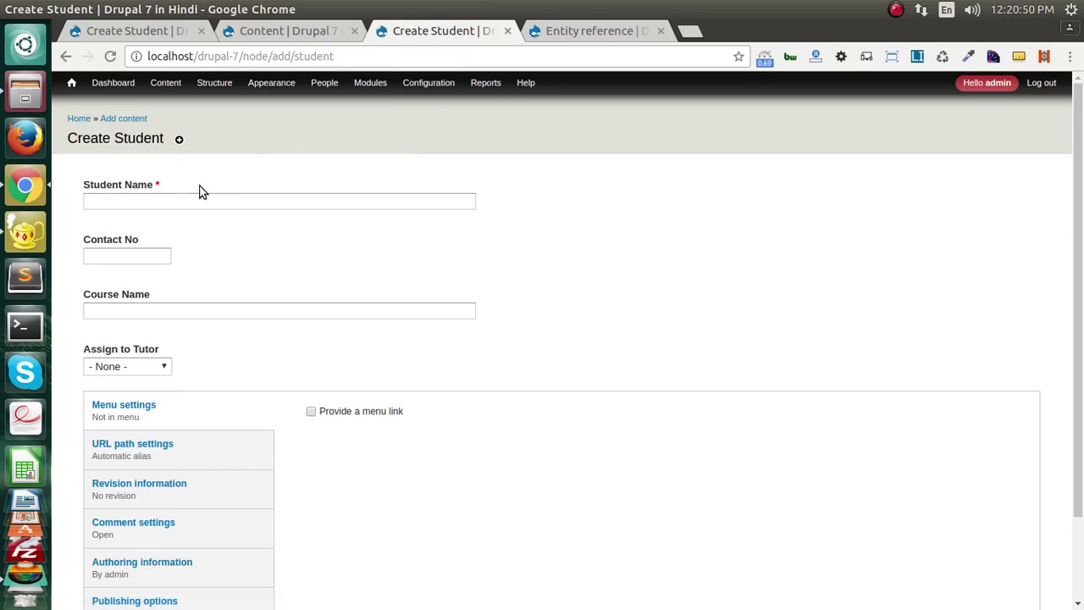
{"action": "left_click", "coordinate": [187, 208]}
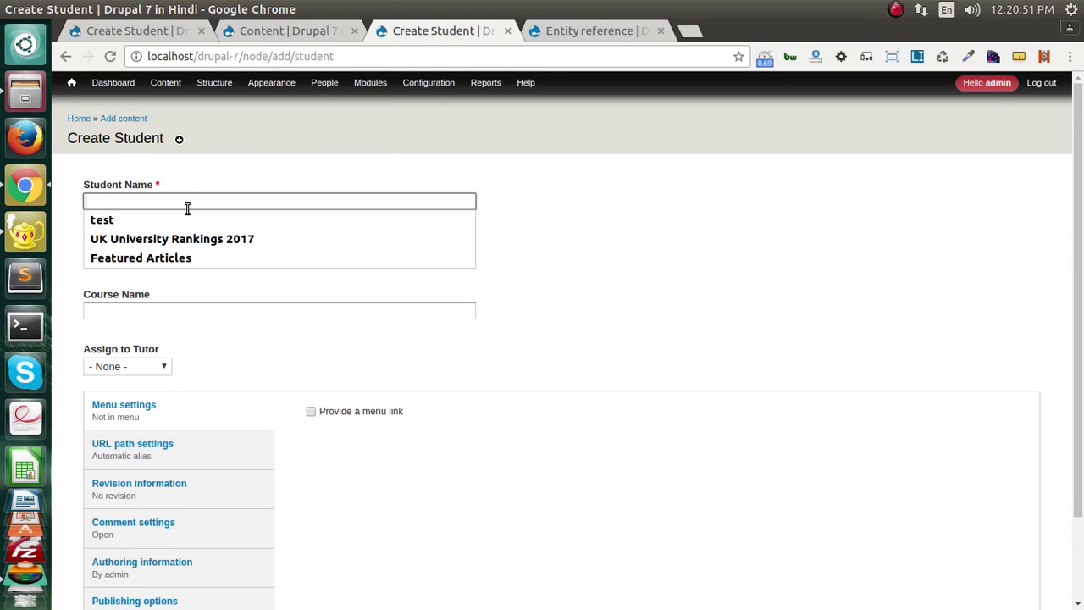
{"action": "type", "text": "Koam"}
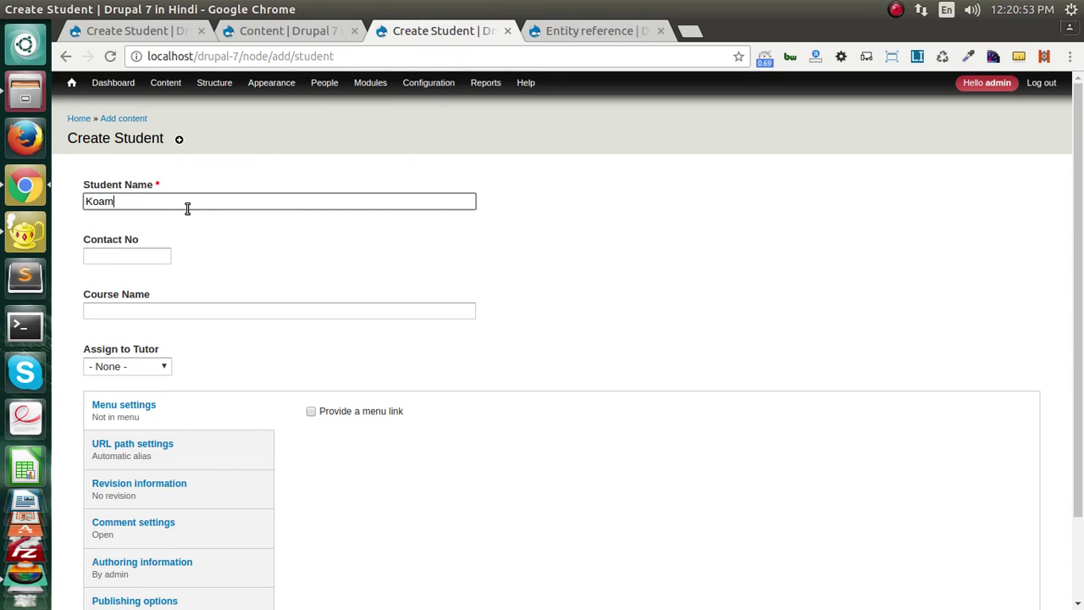
{"action": "type", "text": "al"}
{"action": "key", "text": "Delete"}
{"action": "key", "text": "Tab"}
{"action": "type", "text": "1"}
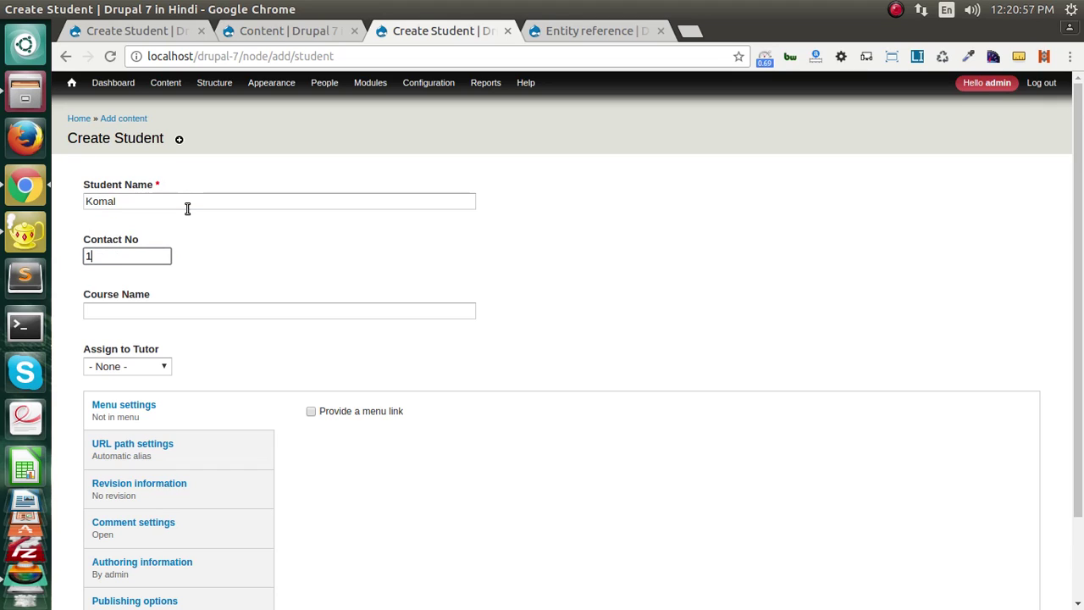
{"action": "type", "text": "23544555"}
{"action": "key", "text": "Tab"}
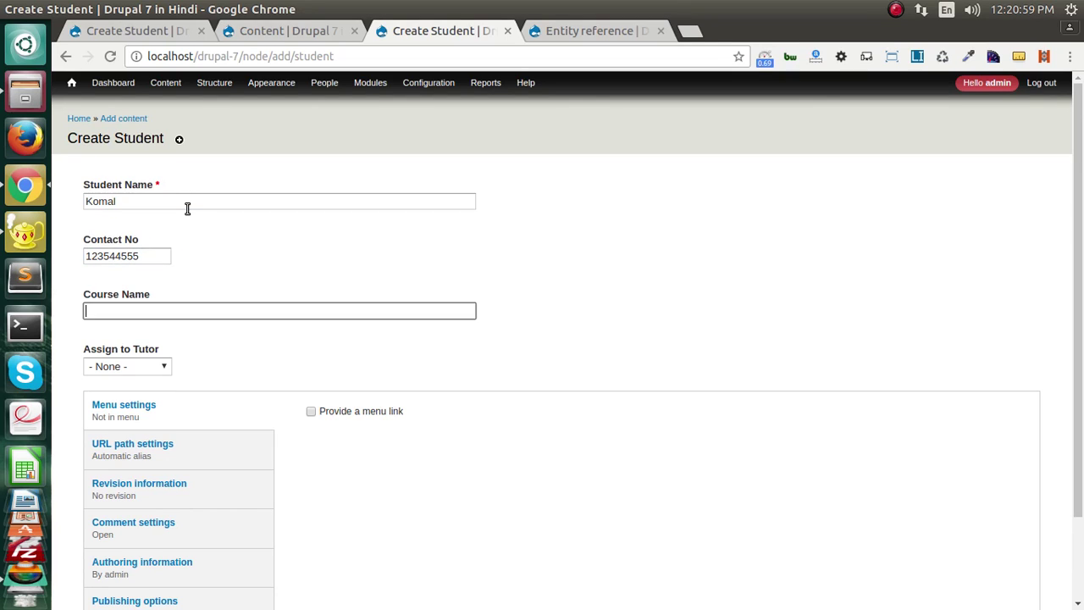
Step: Enter BA as the Course Name, select a tutor for Assign to Tutor, and save the new Student
{"action": "type", "text": "BA"}
{"action": "left_click", "coordinate": [128, 369]}
{"action": "left_click", "coordinate": [119, 420]}
{"action": "scroll", "coordinate": [170, 432], "scroll_direction": "down", "scroll_amount": 2}
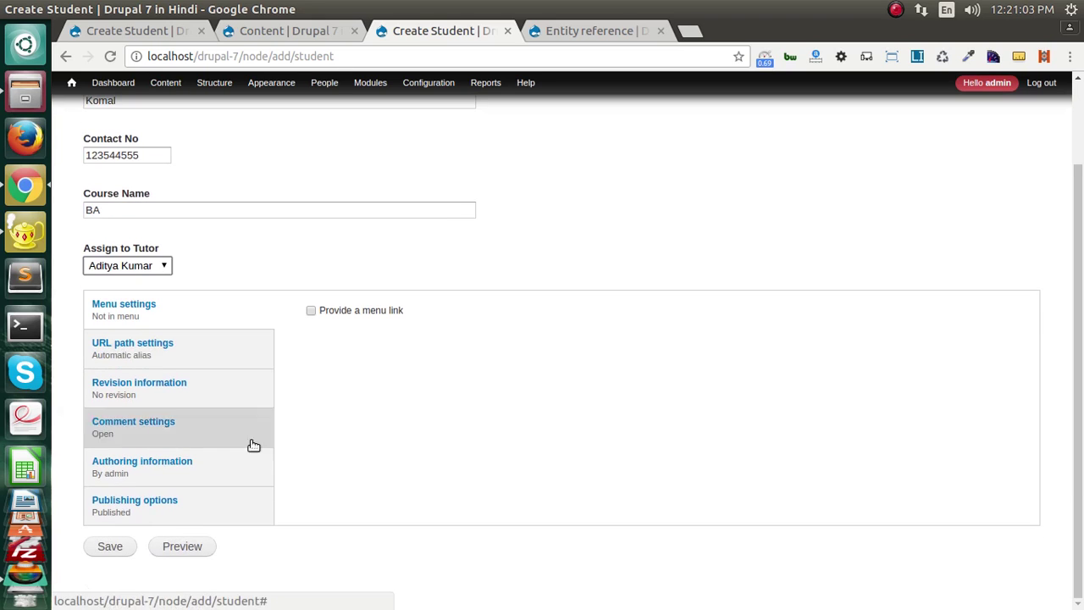
{"action": "left_click", "coordinate": [100, 548]}
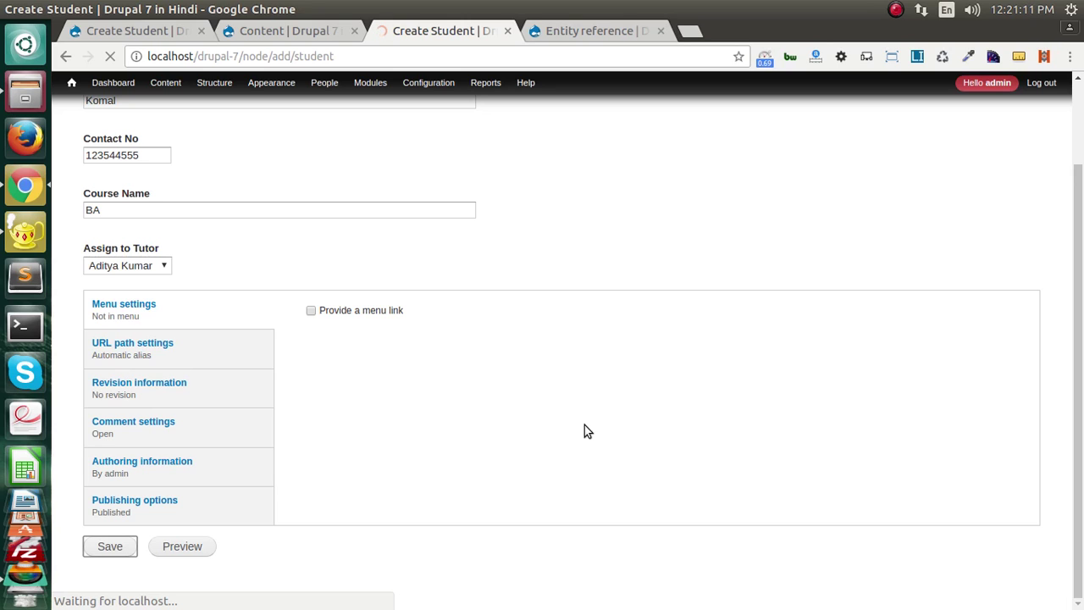
Step: Review the saved student's title, contact number, course name and assigned tutor on the content page
{"action": "scroll", "coordinate": [544, 387], "scroll_direction": "down", "scroll_amount": 6}
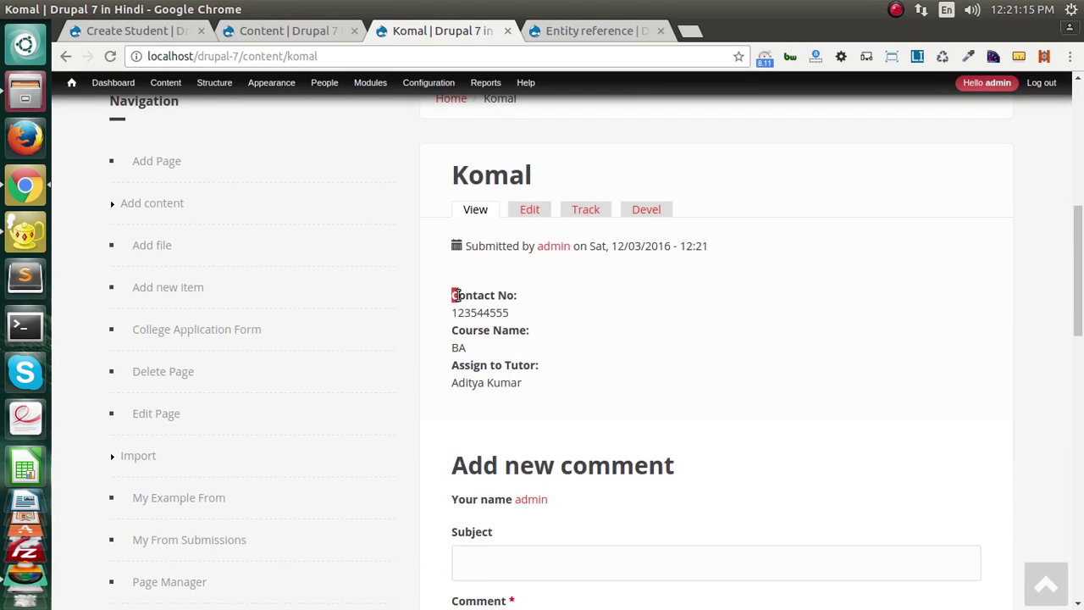
{"action": "left_click_drag", "start_coordinate": [452, 293], "coordinate": [526, 319]}
{"action": "double_click", "coordinate": [490, 177]}
{"action": "left_click", "coordinate": [458, 342]}
{"action": "left_click_drag", "start_coordinate": [480, 365], "coordinate": [511, 397]}
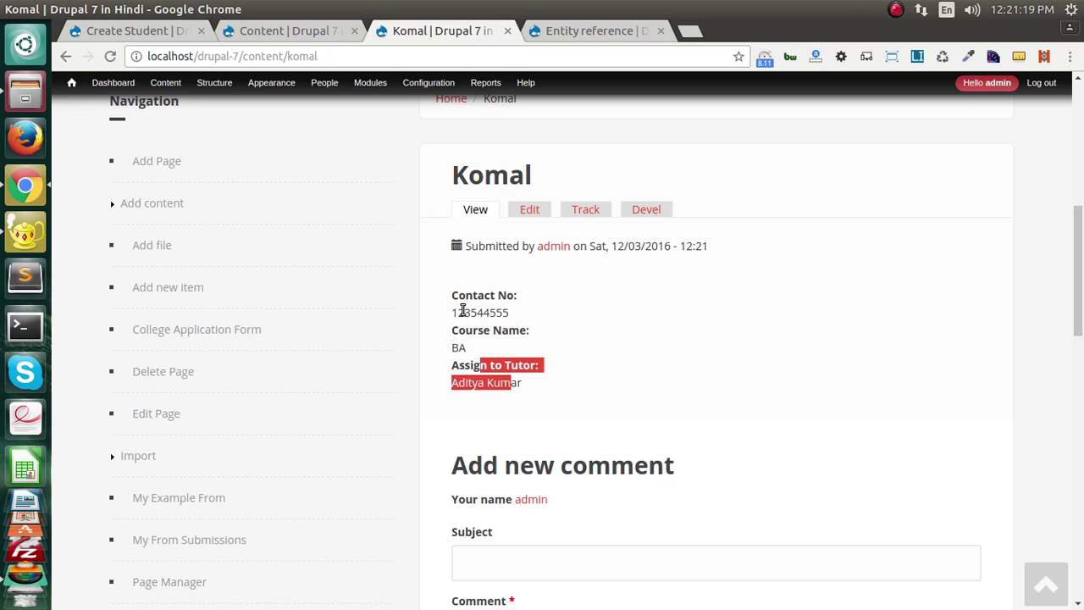
{"action": "left_click_drag", "start_coordinate": [460, 307], "coordinate": [514, 342]}
{"action": "left_click", "coordinate": [568, 365]}
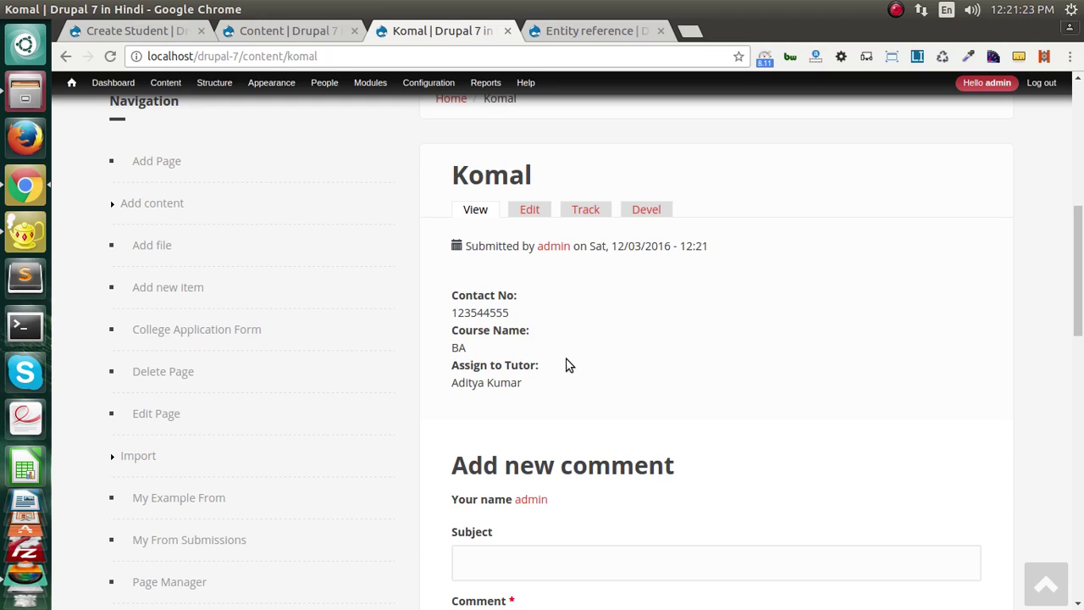
{"action": "mouse_move", "coordinate": [360, 91]}
{"action": "left_click", "coordinate": [898, 11]}
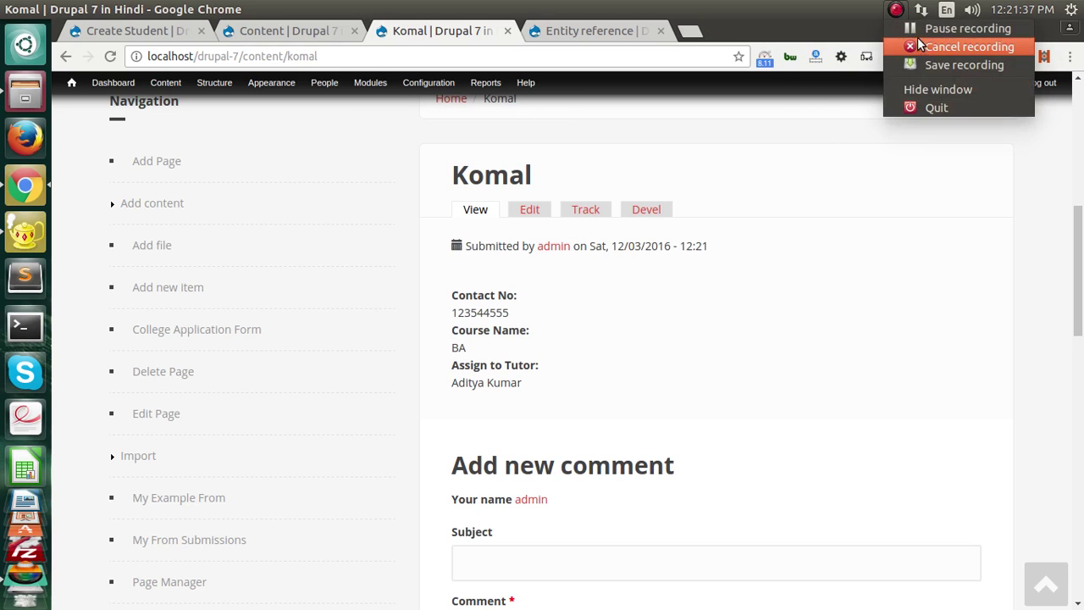